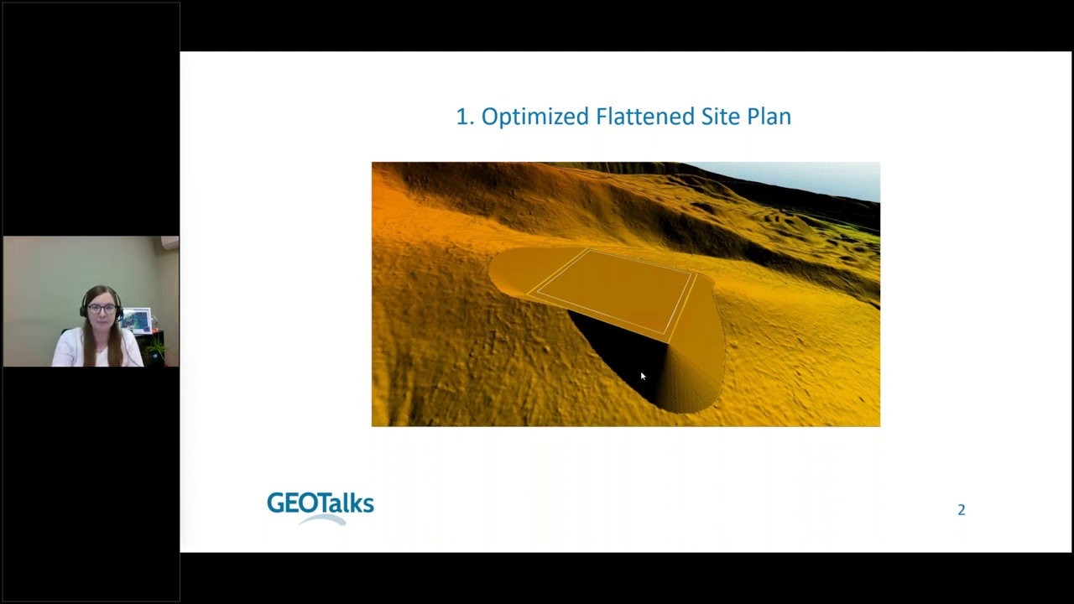
# Advance the slideshow to slide 3, '2. Least Cost Path', comparing routes to three destinations
pyautogui.press('Right')
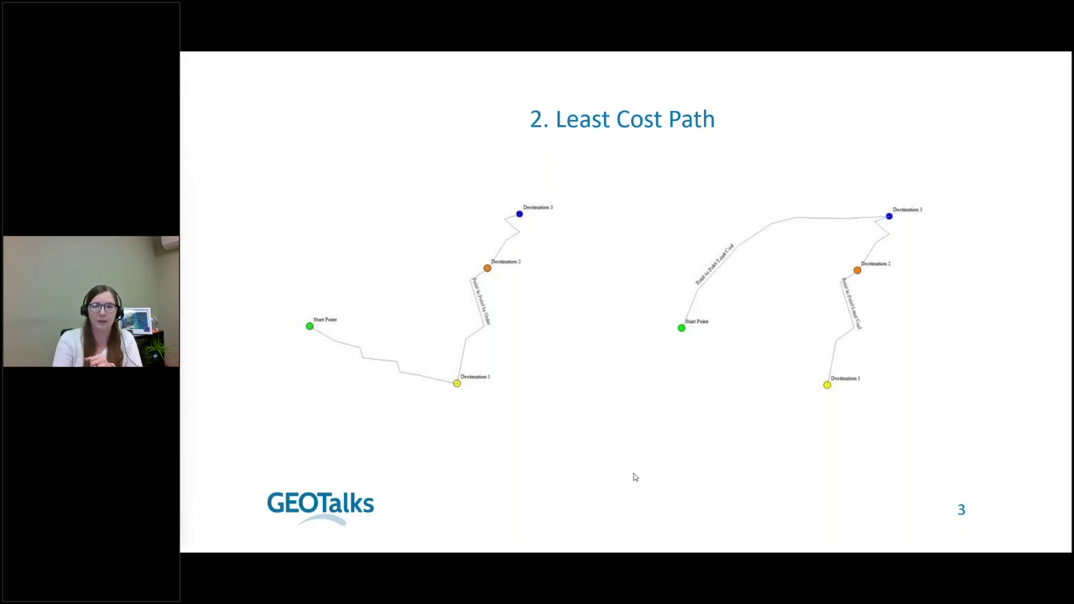
# Advance the slideshow to slide 4, '3. Watershed Modeling with Vector Obstructions'
pyautogui.press('Right')
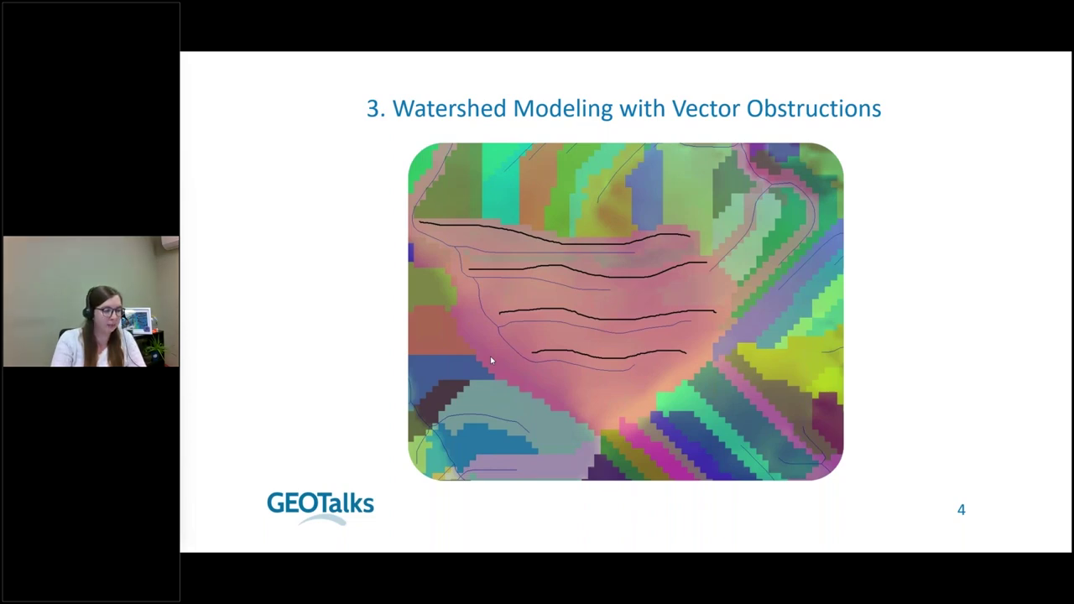
# Switch from the slideshow to the Global Mapper Pro elevation map with Alt+Tab
pyautogui.hotkey('alt', 'Tab')
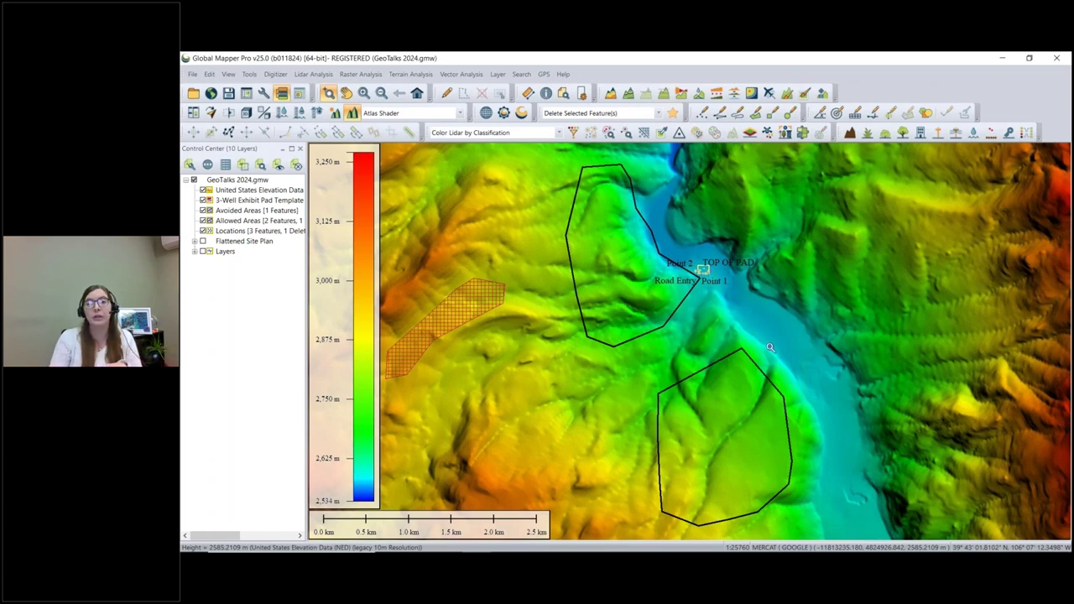
# Select the 3-Well Exhibit Pad Template and, under Slope Shader, drag it onto flatter ground
pyautogui.click(258, 202)
pyautogui.click(242, 164)
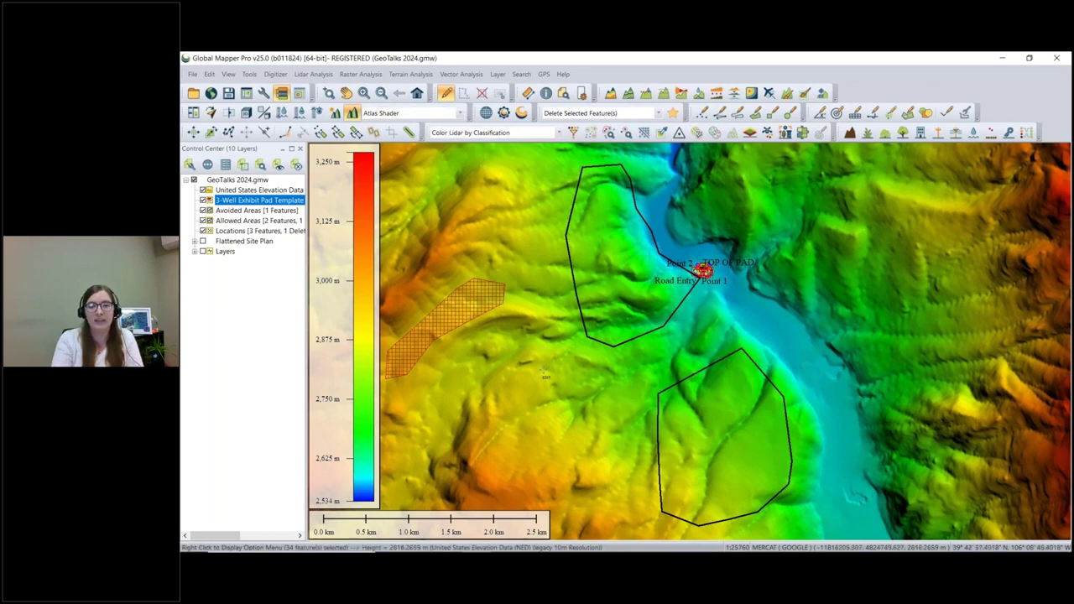
pyautogui.click(445, 113)
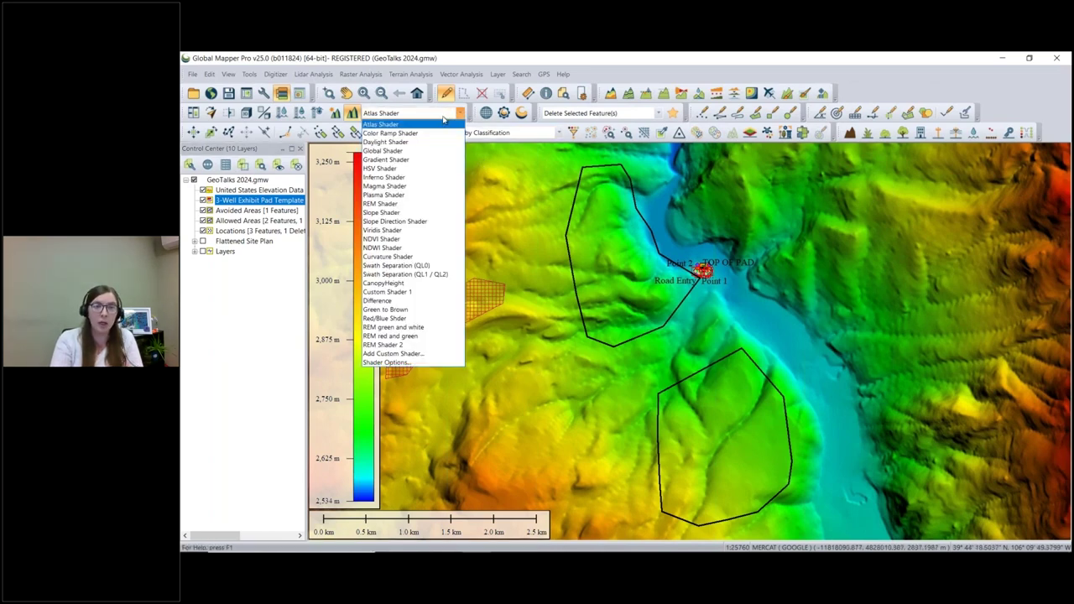
pyautogui.click(423, 210)
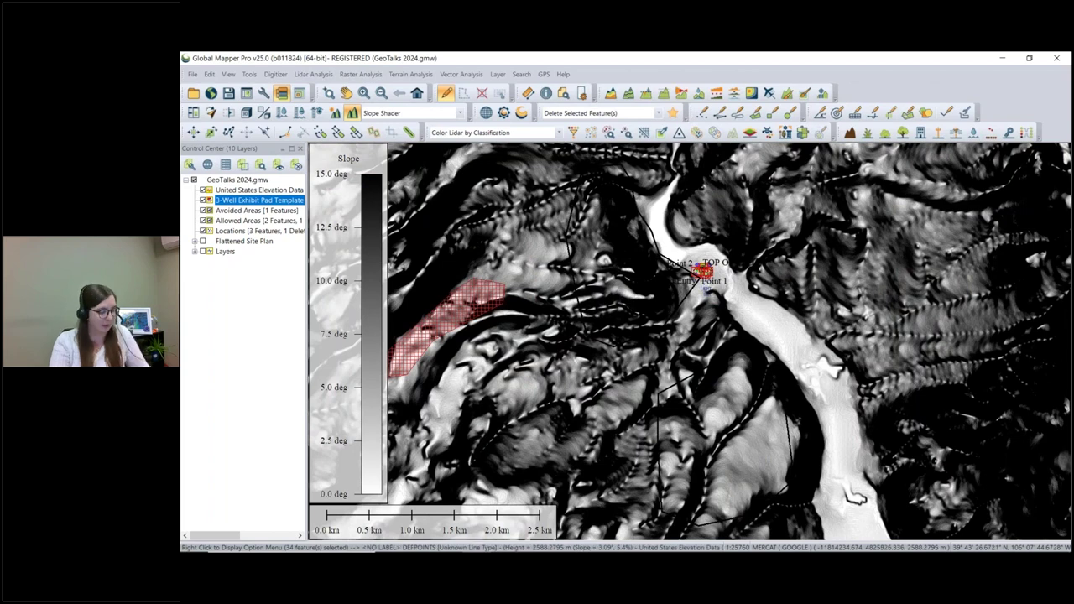
pyautogui.moveTo(701, 271)
pyautogui.mouseDown()
pyautogui.moveTo(765, 422)
pyautogui.moveTo(762, 477)
pyautogui.moveTo(736, 434)
pyautogui.moveTo(738, 396)
pyautogui.moveTo(620, 285)
pyautogui.moveTo(720, 277)
pyautogui.mouseUp()
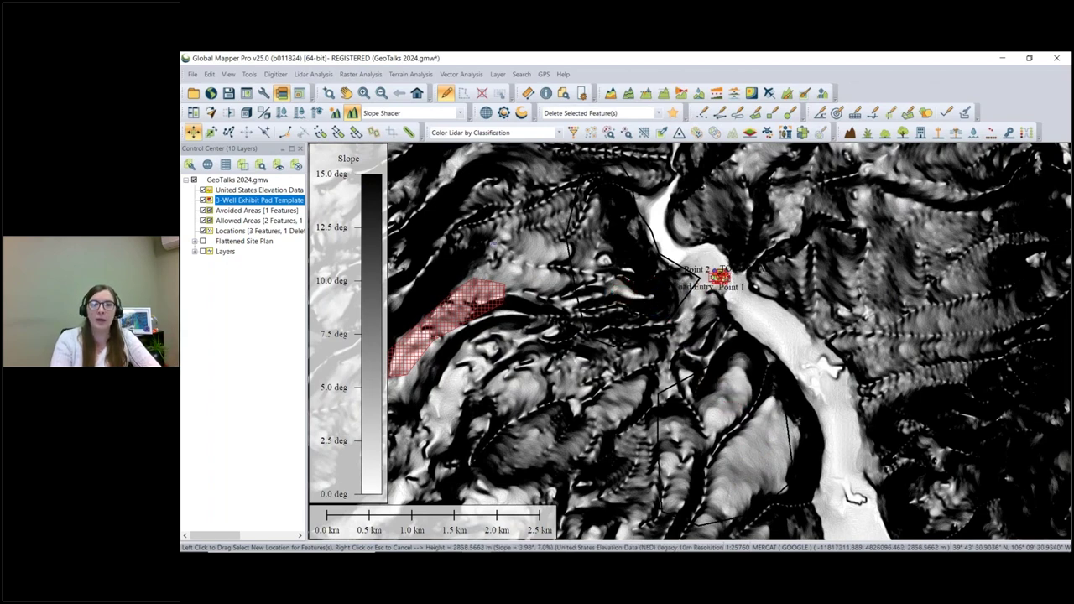
# Restore Atlas Shader elevation colouring on the terrain
pyautogui.click(449, 118)
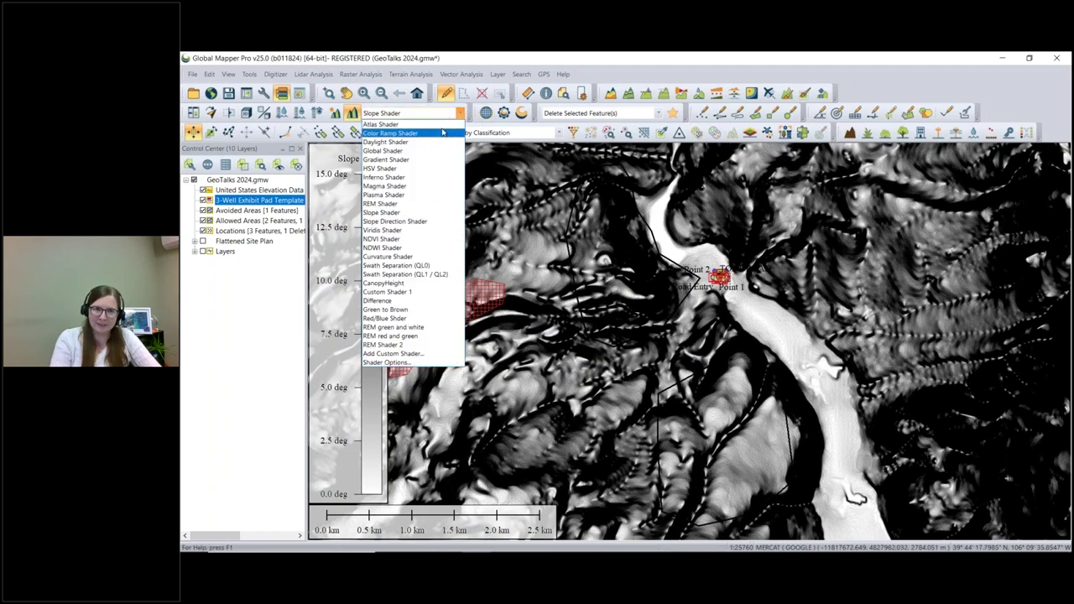
pyautogui.click(444, 125)
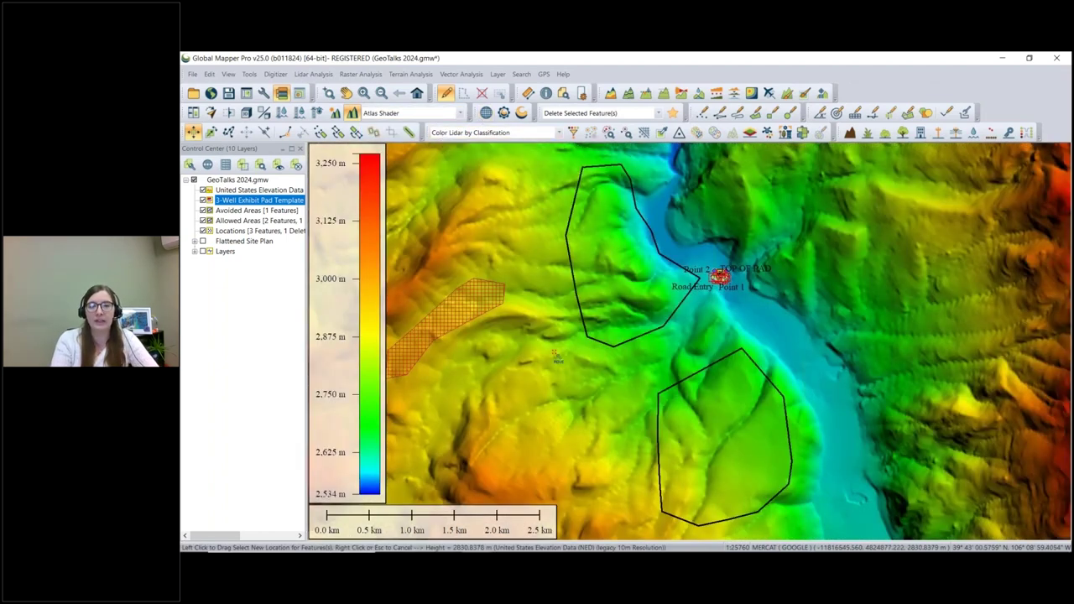
pyautogui.click(328, 93)
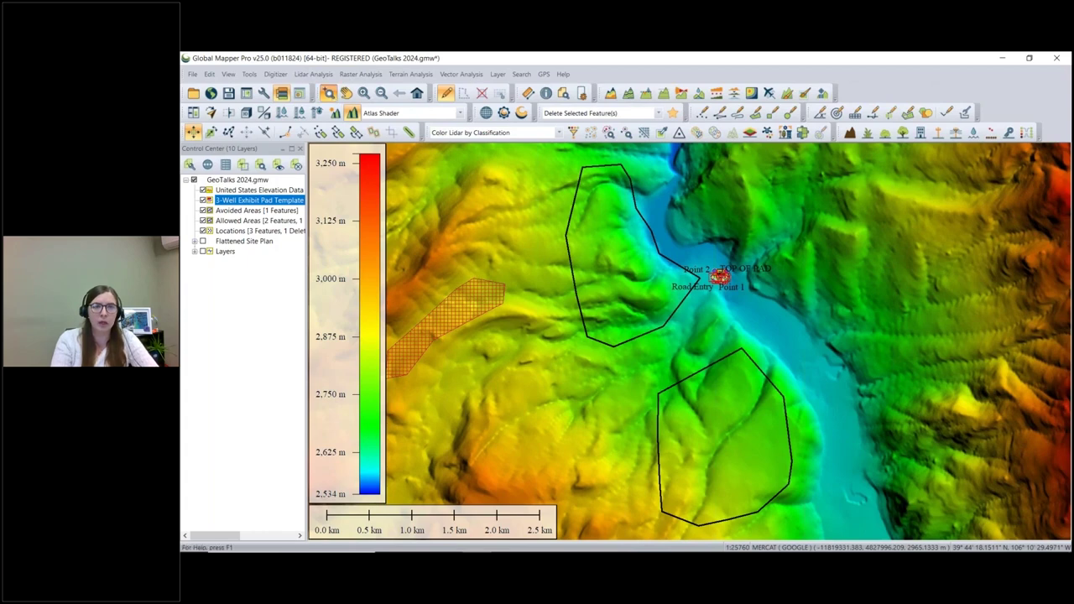
# Zoom in on the TOP OF PAD template so colouring spans 2,566–2,680 m
pyautogui.moveTo(705, 256); pyautogui.dragTo(753, 313)
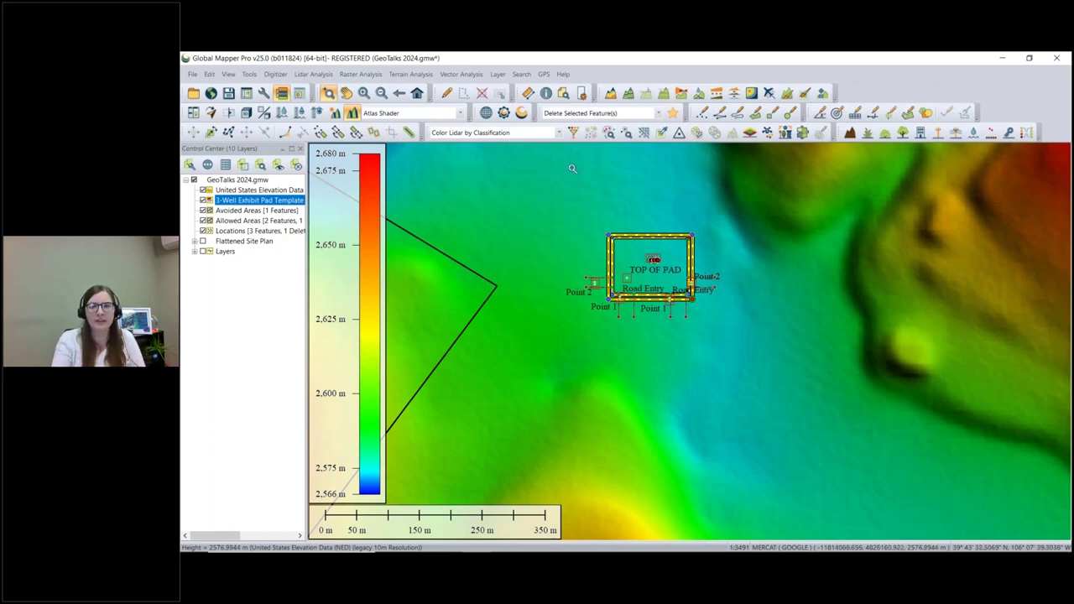
pyautogui.click(447, 95)
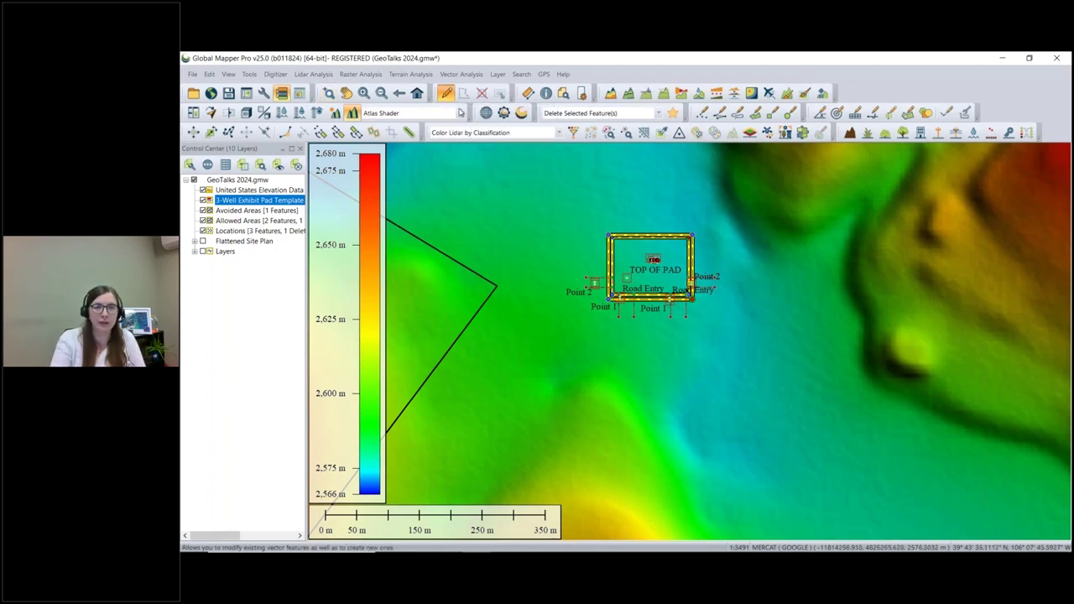
# Start Calculate Flattened Site Plan Grid for the selected pad and move its setup dialog aside
pyautogui.rightClick(868, 398)
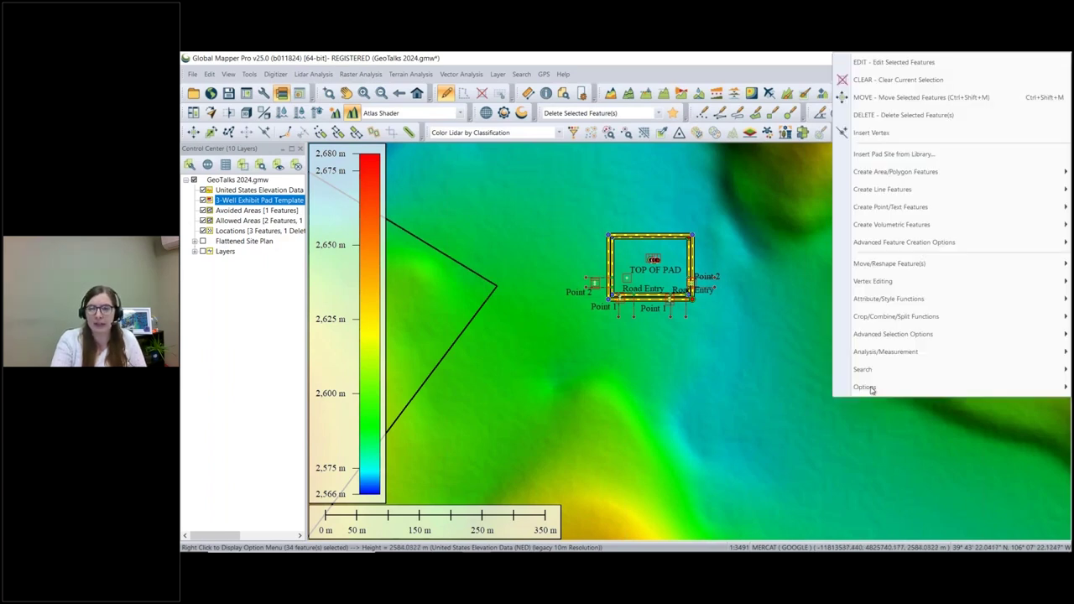
pyautogui.moveTo(872, 356)
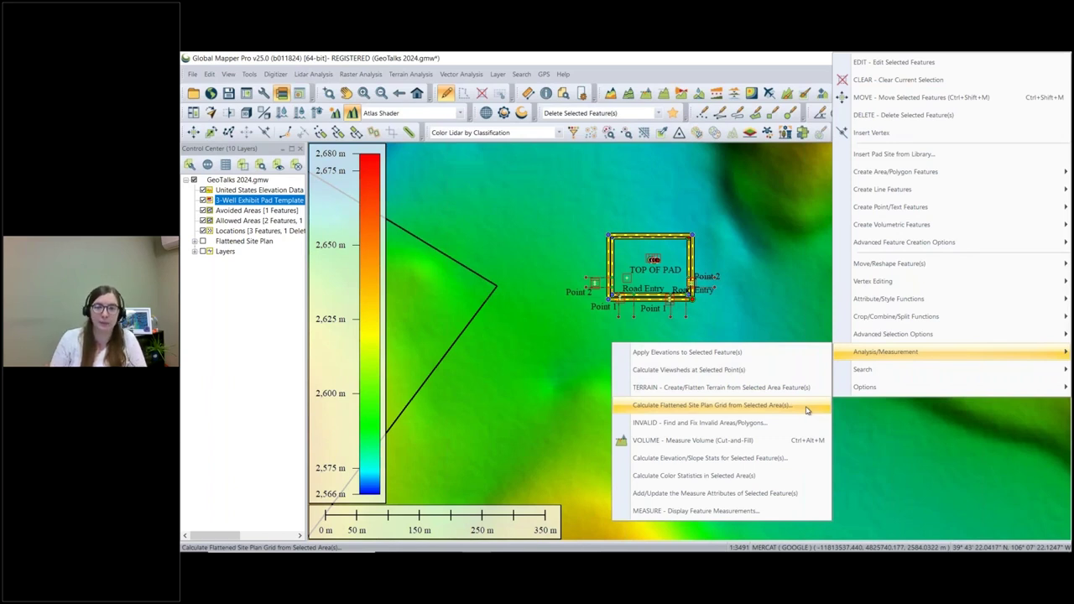
pyautogui.click(806, 410)
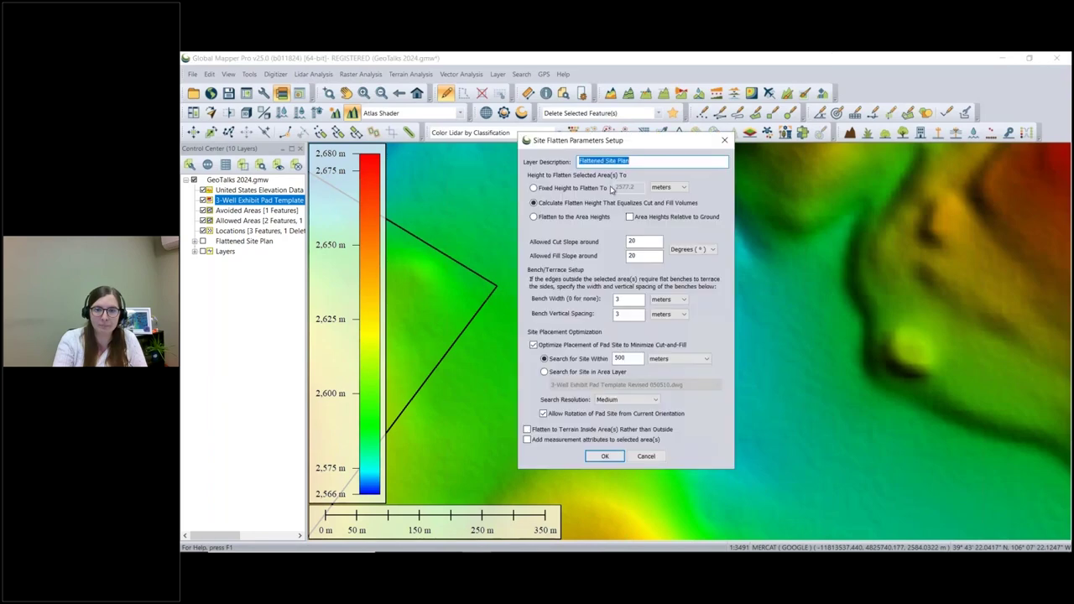
pyautogui.moveTo(586, 139); pyautogui.dragTo(785, 174)
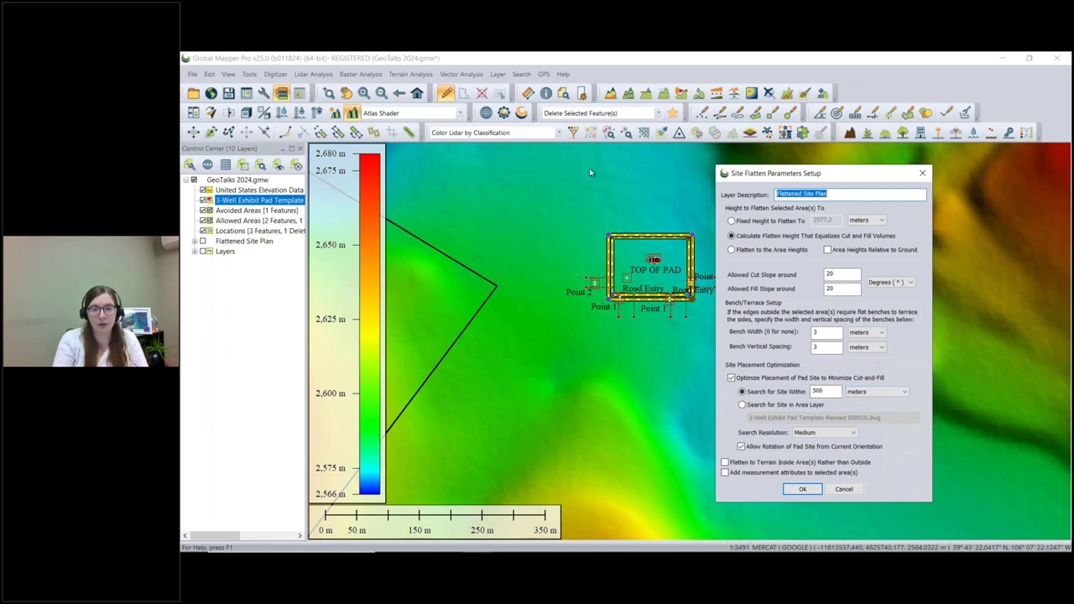
# Limit the pad site search to the Allowed Areas layer, then cancel the Site Flatten dialog
pyautogui.click(761, 405)
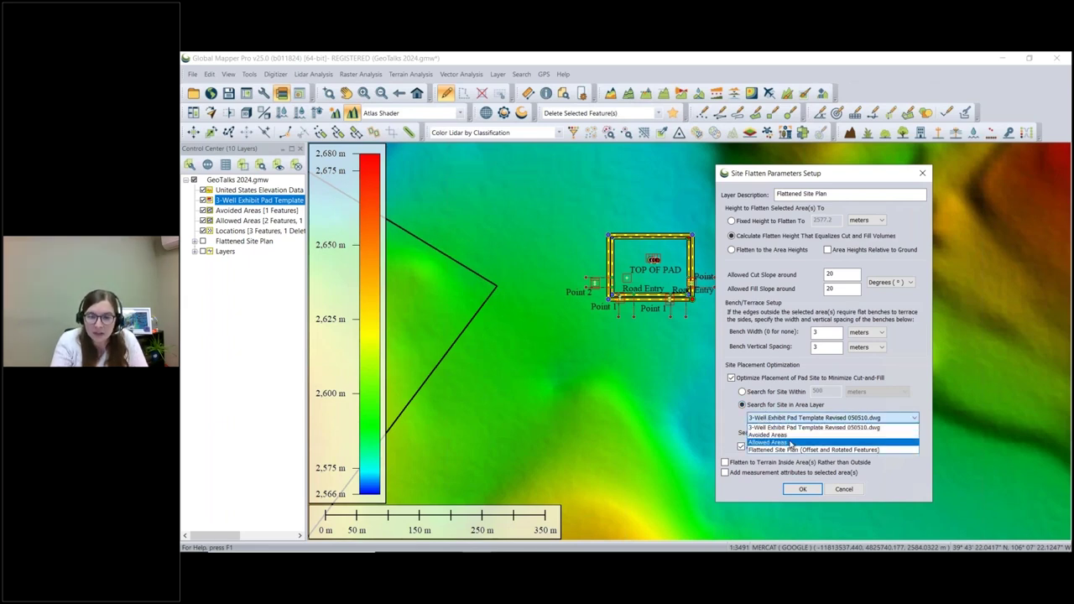
pyautogui.click(790, 442)
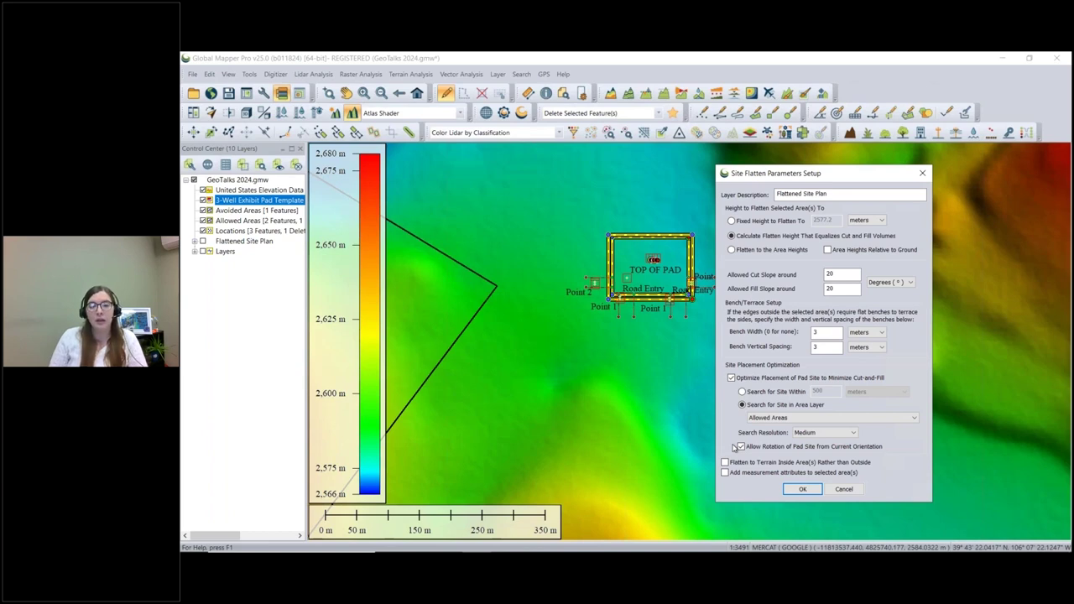
pyautogui.click(841, 491)
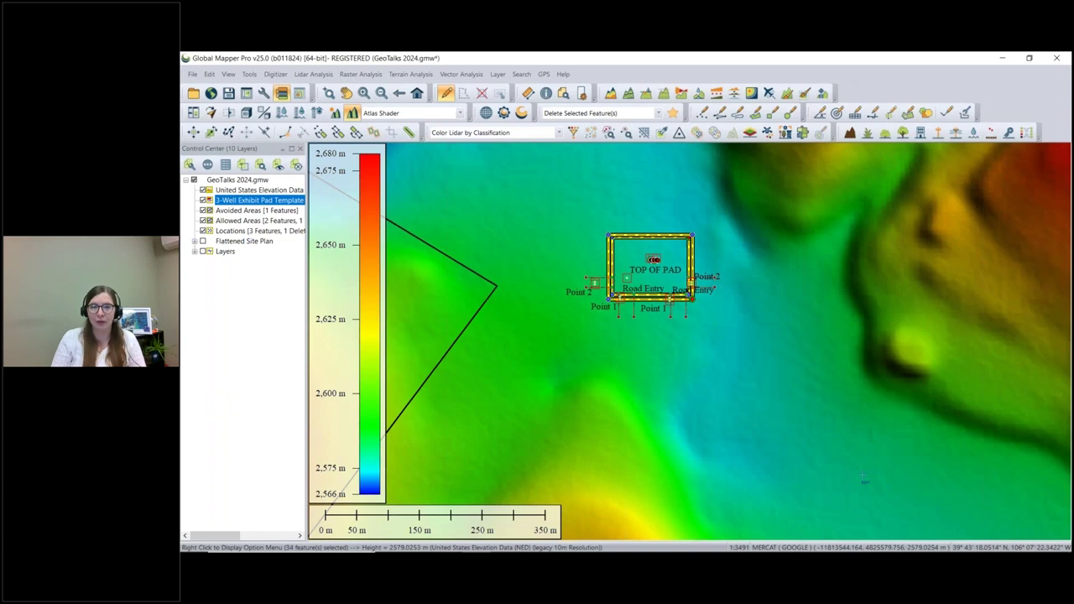
# Expand the Flattened Site Plan group and check it to show its site and Offset layers
pyautogui.click(195, 242)
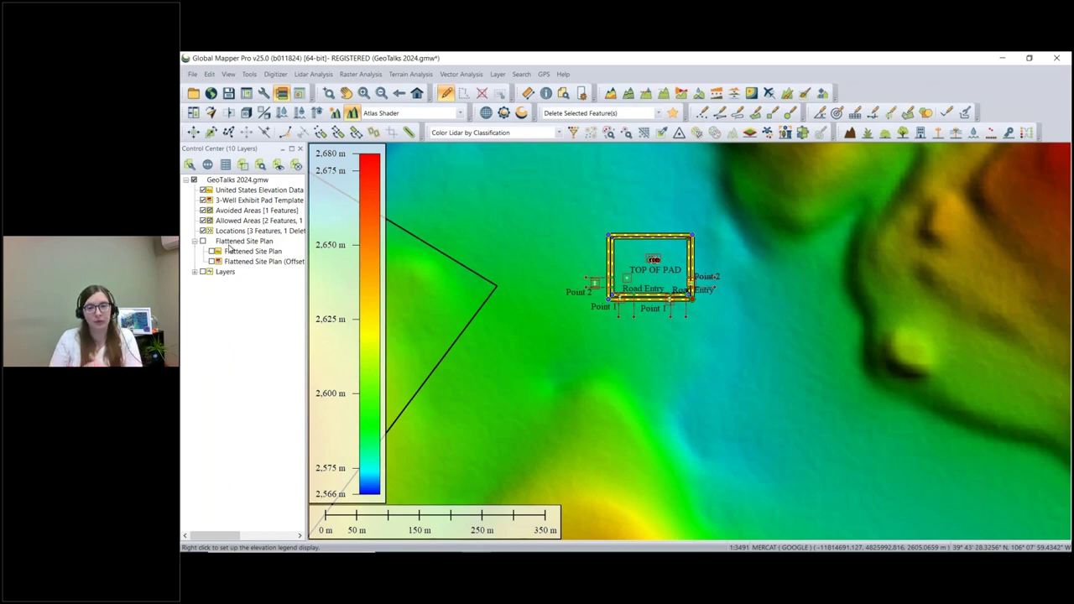
pyautogui.click(202, 242)
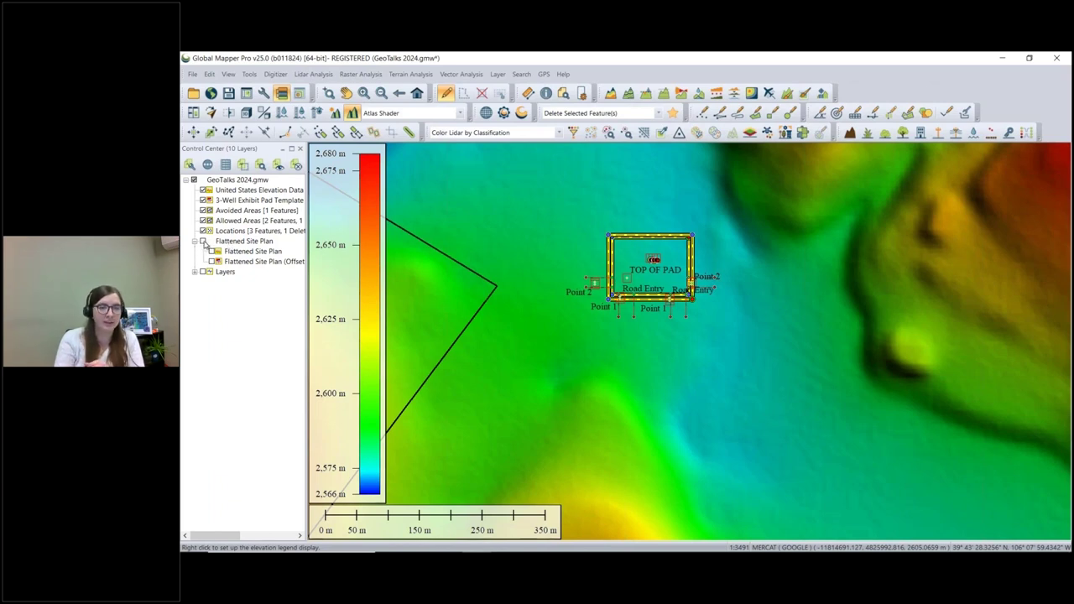
# Zoom to the Flattened Site Plan layer and centre the pad, colouring spanning 2,655–2,740 m
pyautogui.rightClick(250, 256)
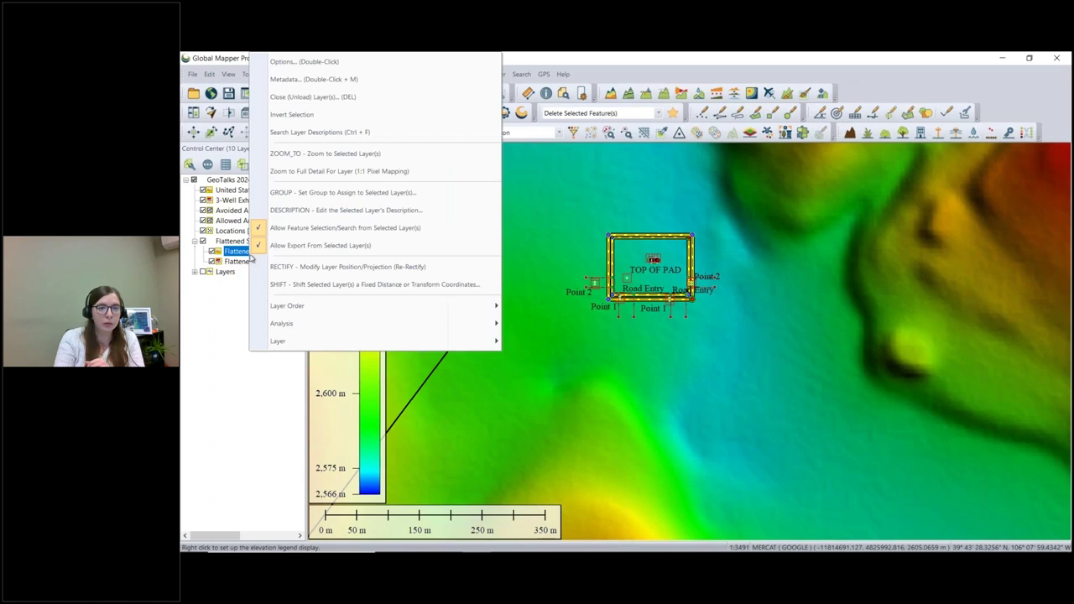
pyautogui.click(293, 155)
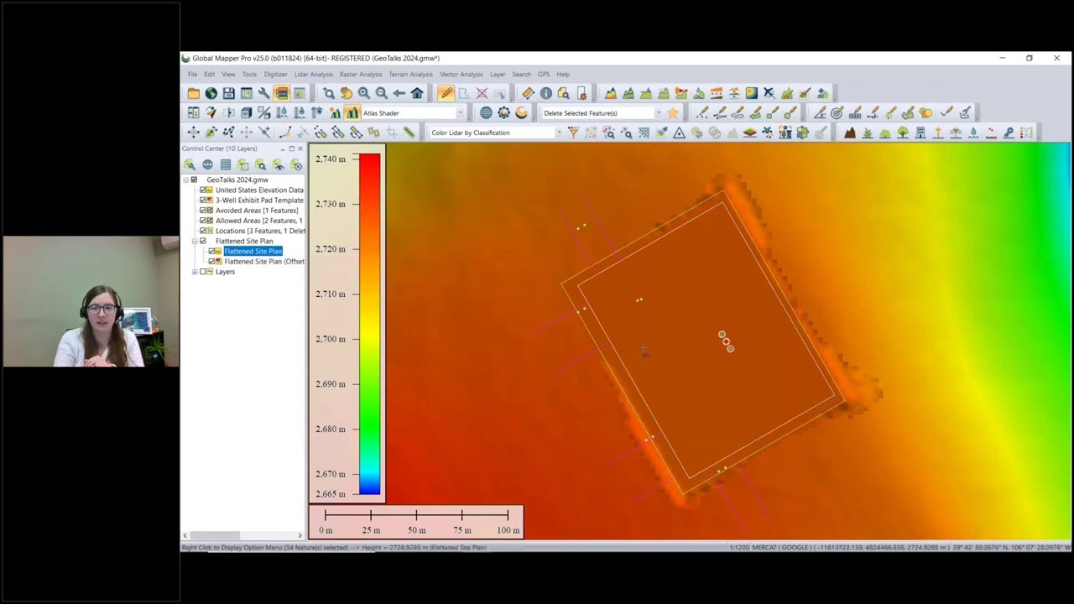
pyautogui.scroll(-3, 663, 353)
pyautogui.scroll(-5, 642, 348)
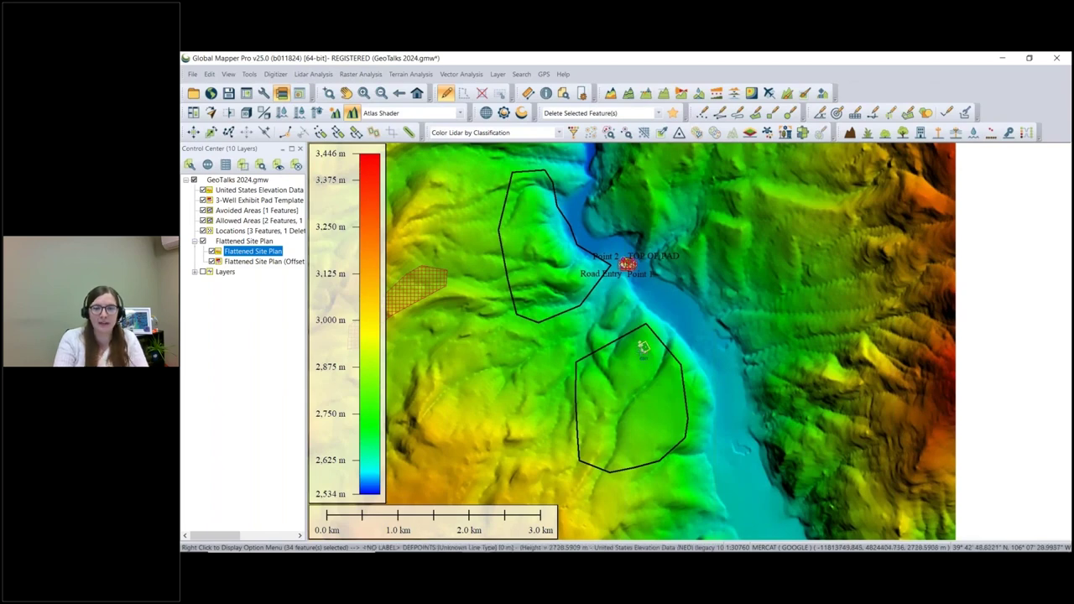
pyautogui.scroll(4, 641, 349)
pyautogui.scroll(4, 644, 350)
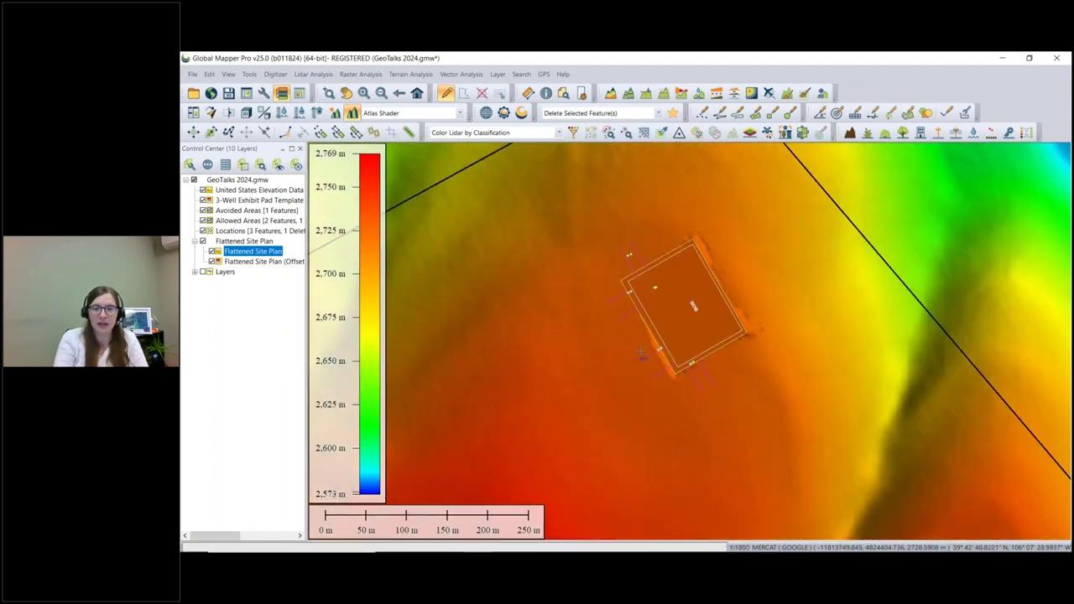
pyautogui.moveTo(732, 286); pyautogui.dragTo(707, 367)
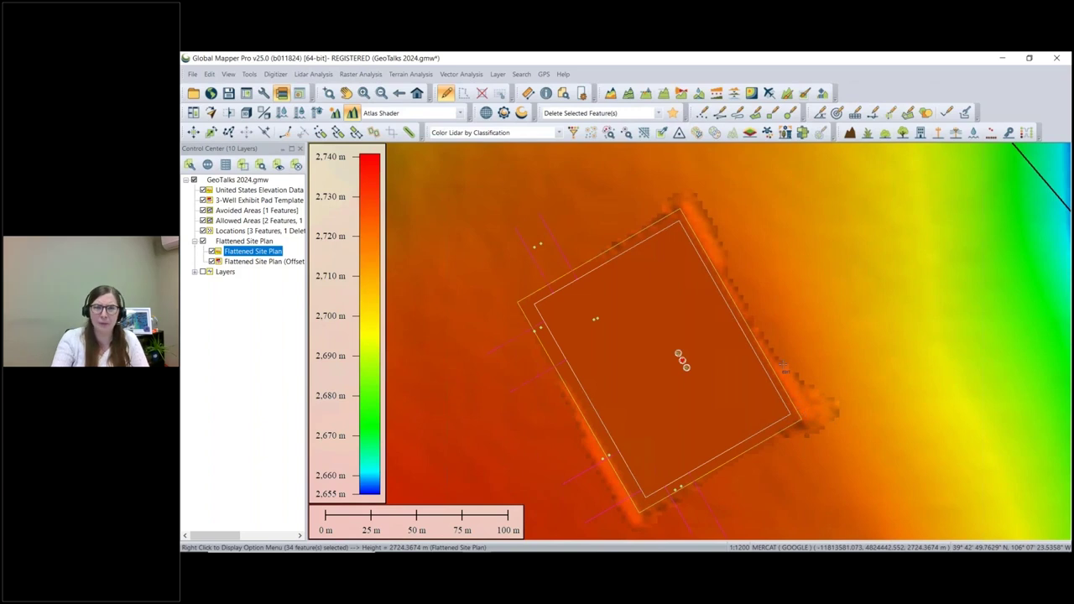
# Draw a path profile across the flattened pad, dock and review it, then close it
pyautogui.click(664, 95)
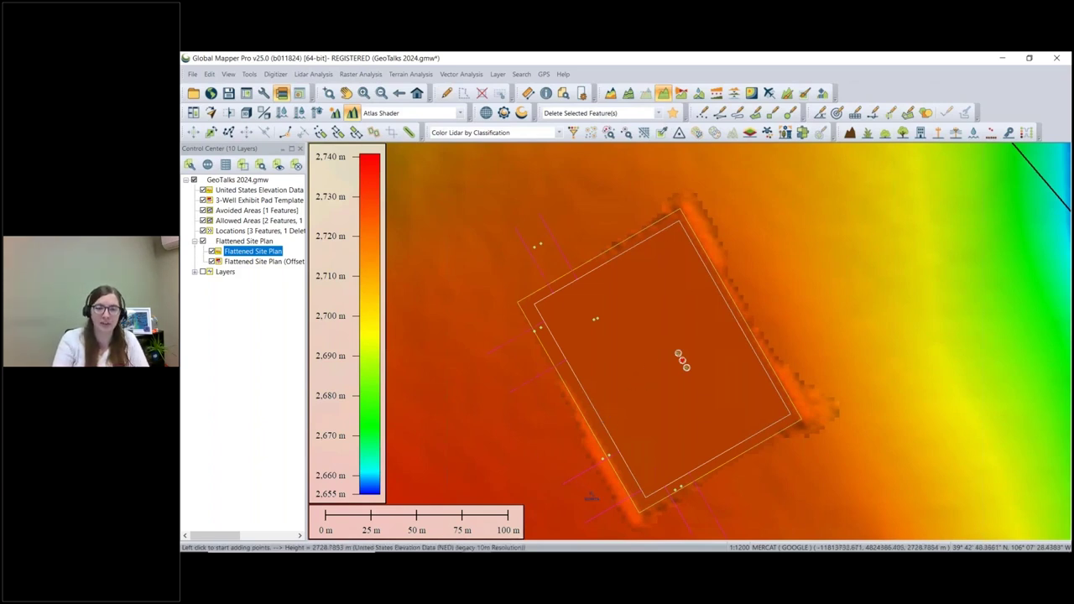
pyautogui.click(587, 489)
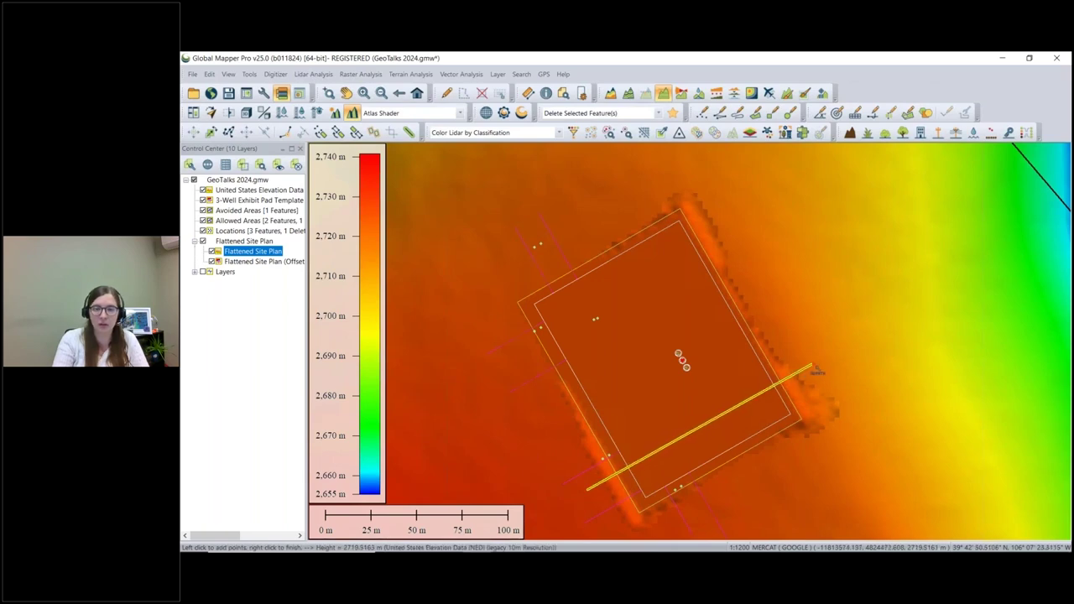
pyautogui.rightClick(809, 374)
pyautogui.moveTo(647, 242); pyautogui.dragTo(690, 361)
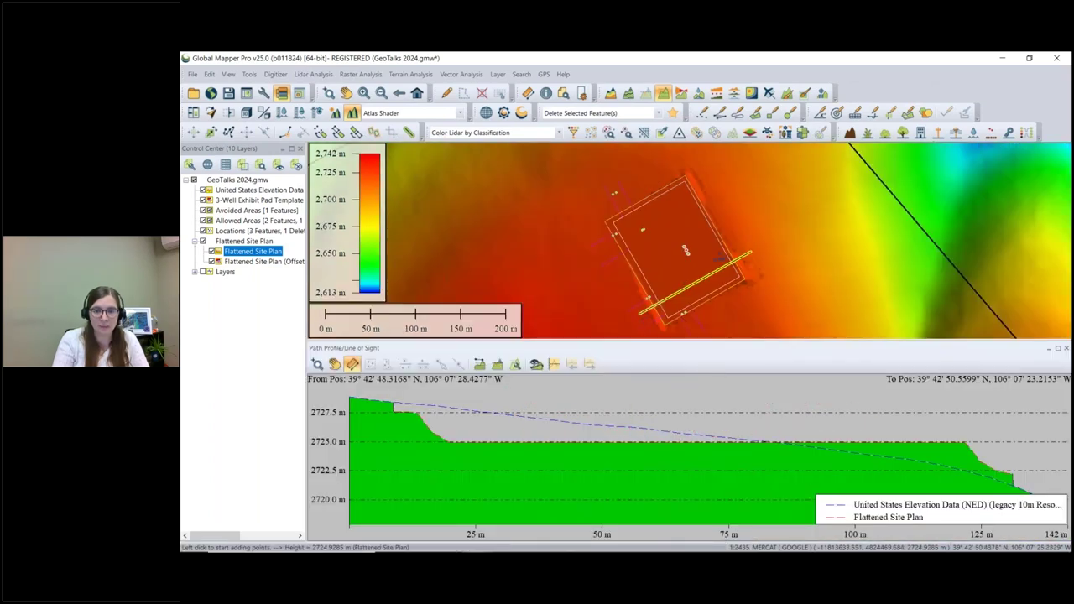
pyautogui.moveTo(595, 434)
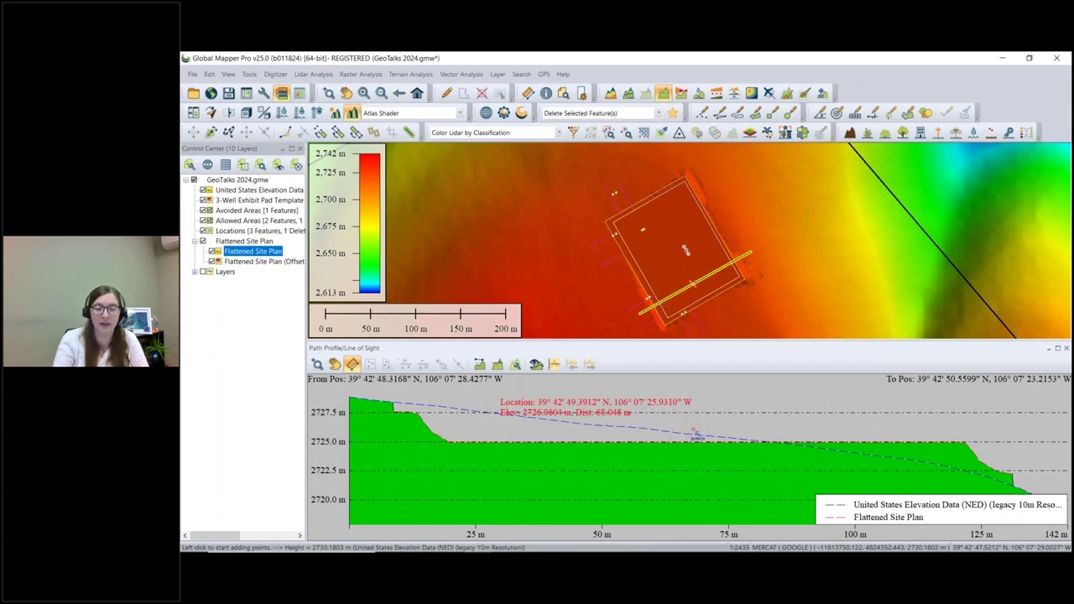
pyautogui.click(1066, 348)
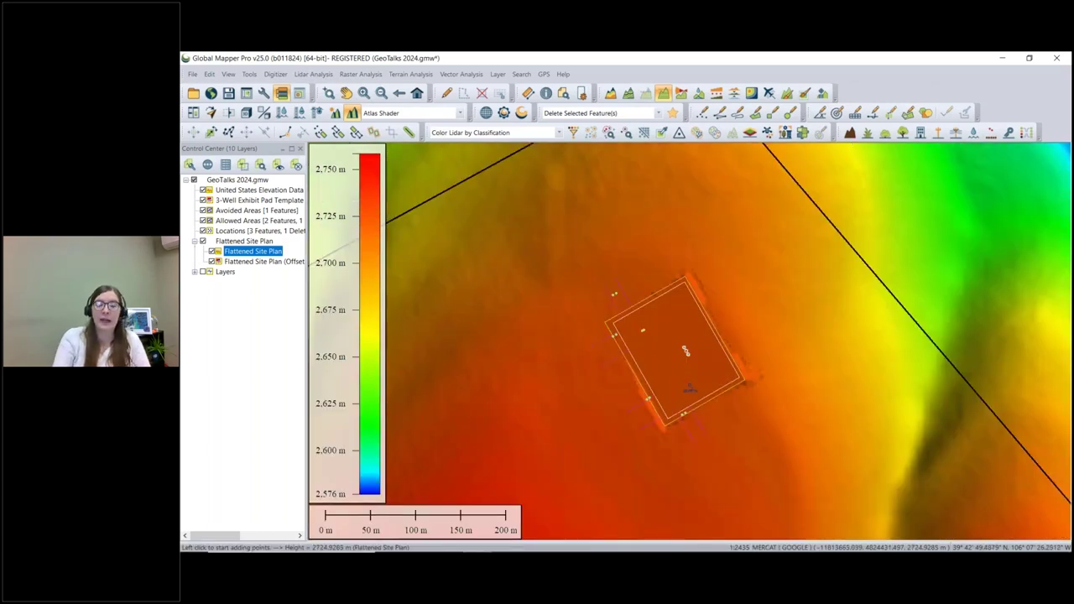
# Zoom out so the flattened pad, its boundary line and surrounding ridges are all visible
pyautogui.scroll(-1, 685, 350)
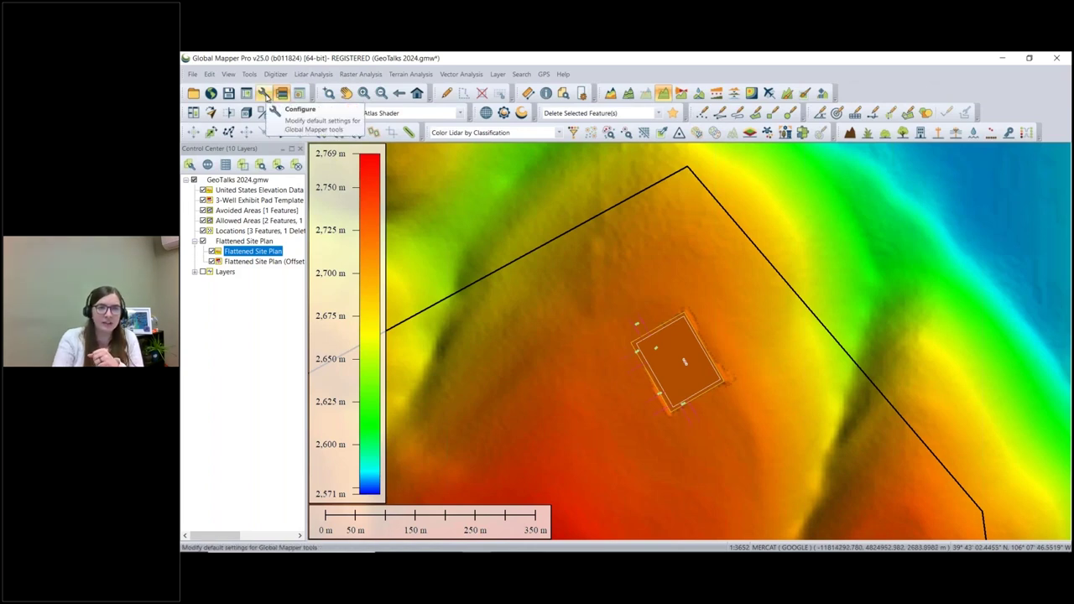
pyautogui.click(263, 94)
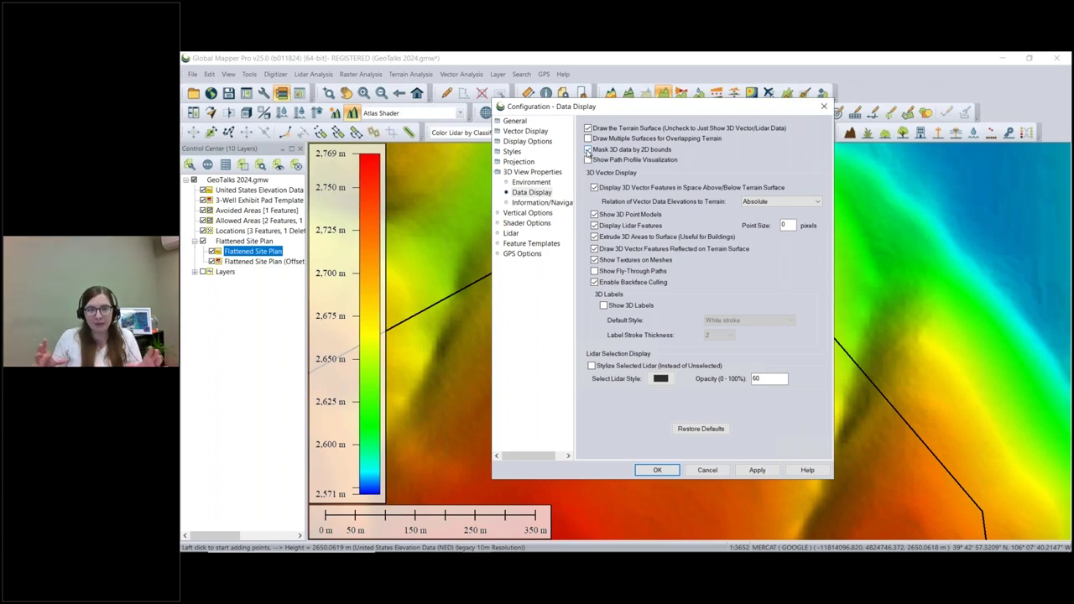
pyautogui.click(707, 470)
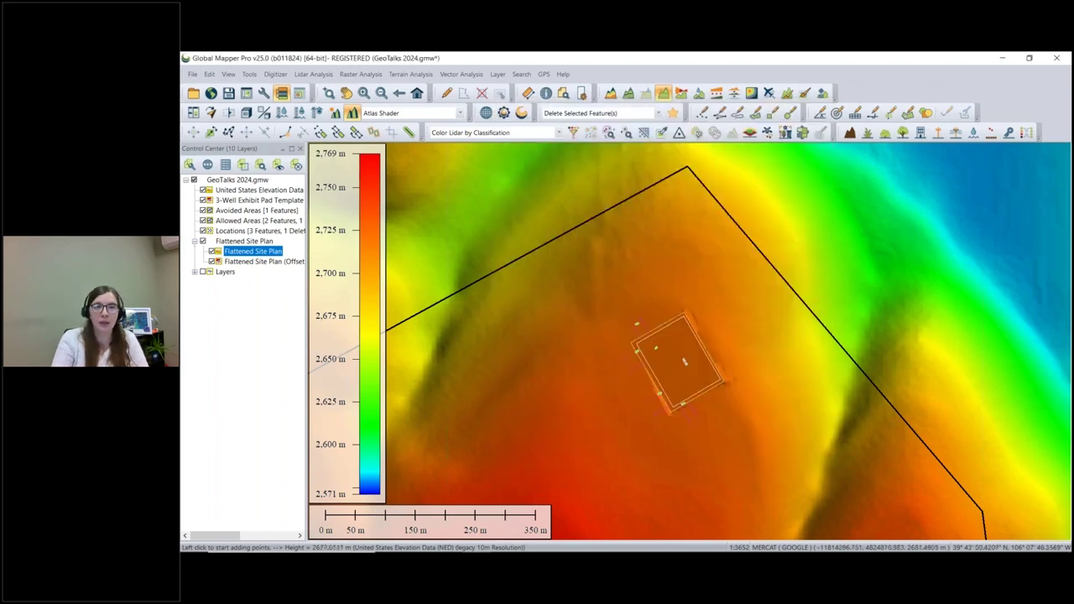
pyautogui.click(247, 113)
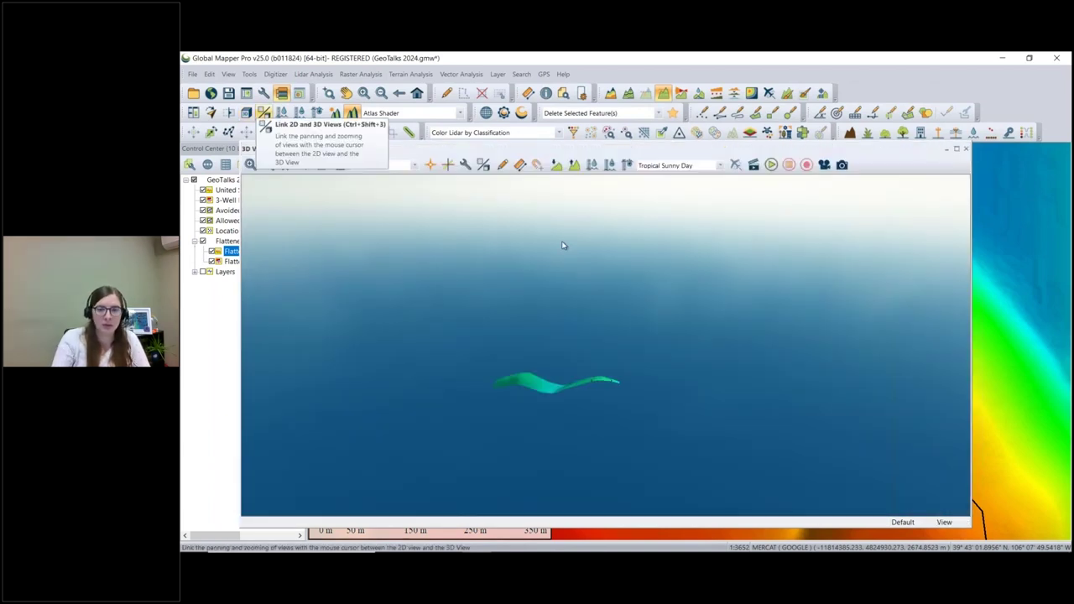
pyautogui.moveTo(696, 430); pyautogui.dragTo(507, 471)
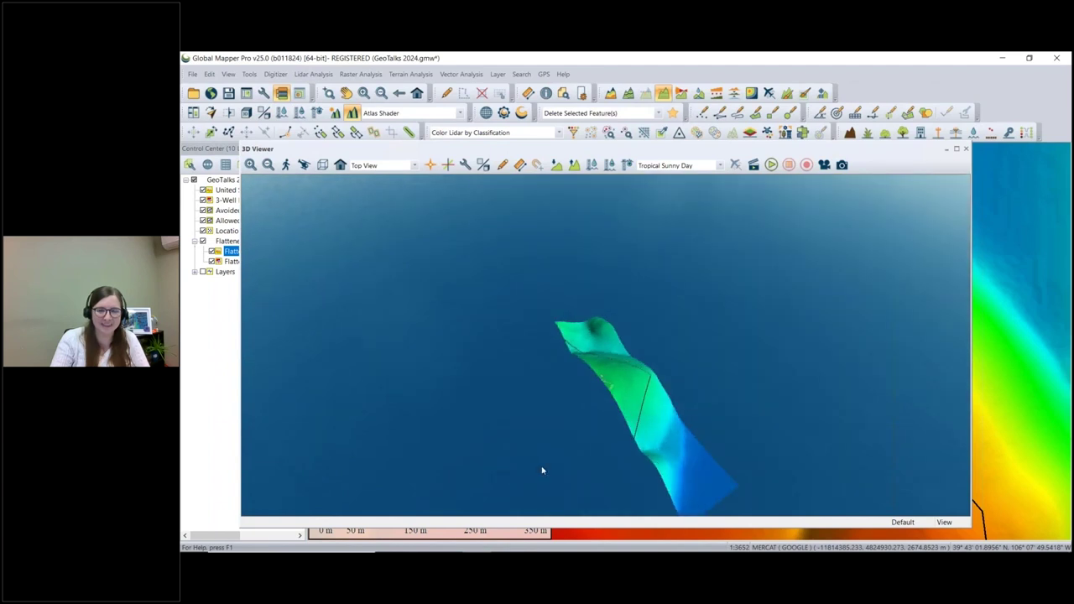
pyautogui.scroll(4, 616, 429)
pyautogui.scroll(-3, 618, 437)
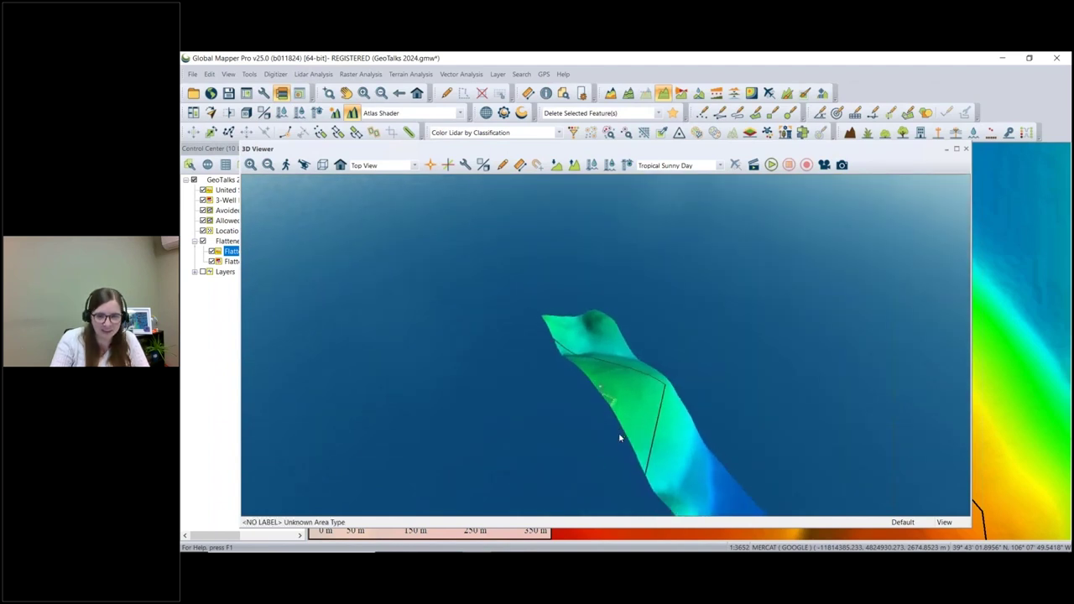
pyautogui.click(966, 149)
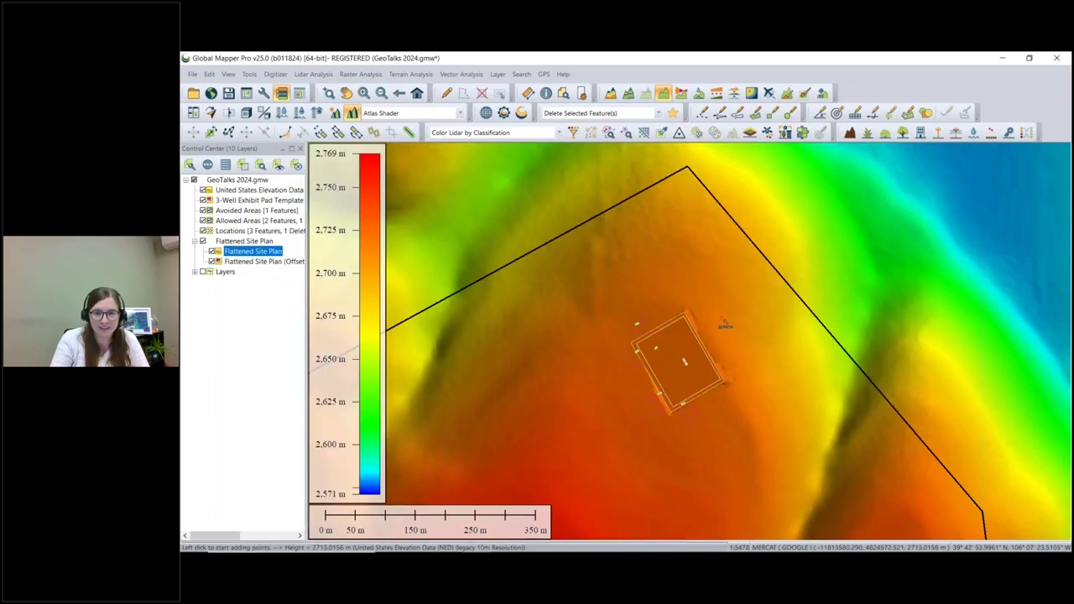
pyautogui.scroll(-2, 723, 325)
pyautogui.hotkey('ctrl', '3')
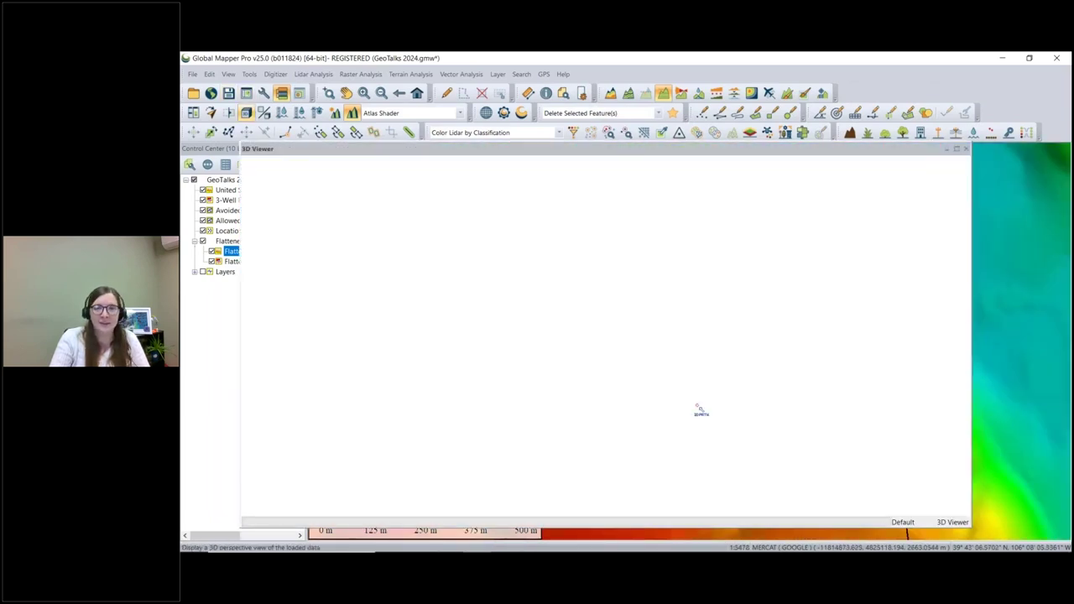
pyautogui.moveTo(653, 433); pyautogui.dragTo(670, 529)
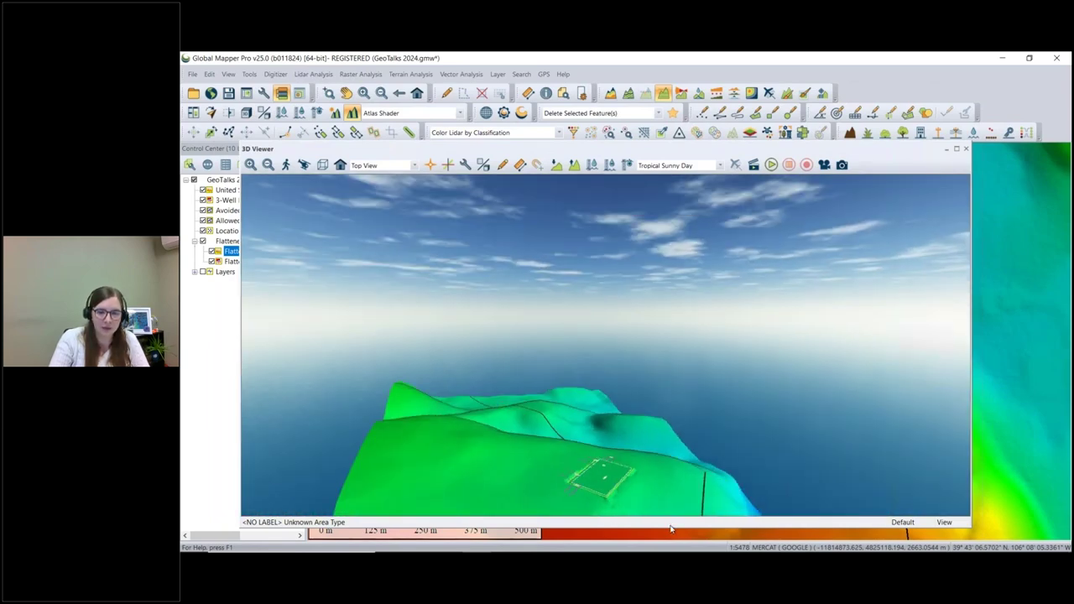
pyautogui.scroll(5, 627, 394)
pyautogui.moveTo(627, 394); pyautogui.dragTo(656, 440)
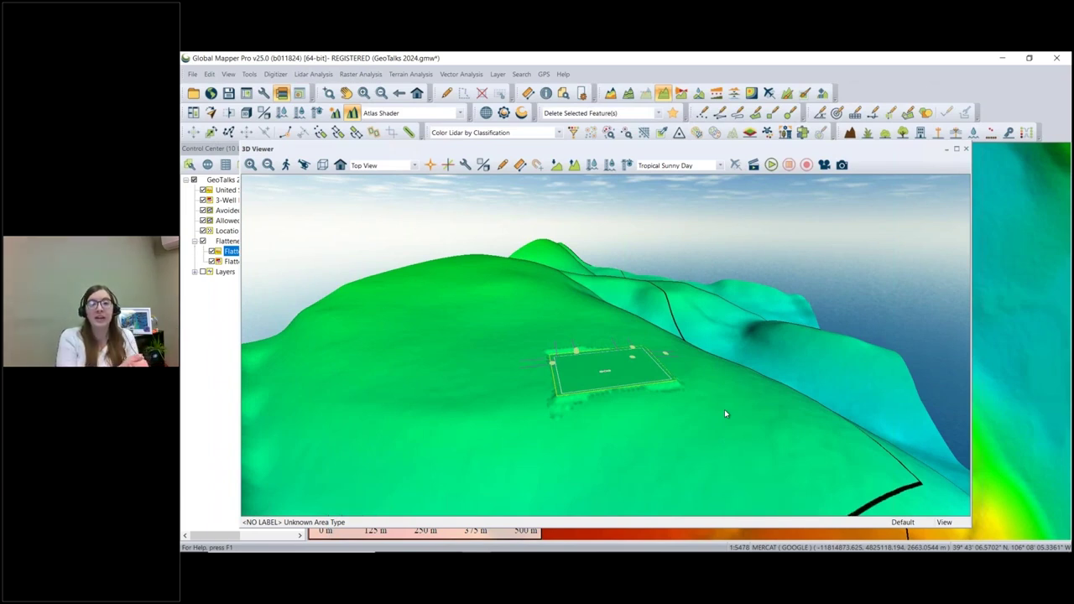
pyautogui.moveTo(668, 406); pyautogui.dragTo(534, 445)
pyautogui.moveTo(612, 436); pyautogui.dragTo(632, 430)
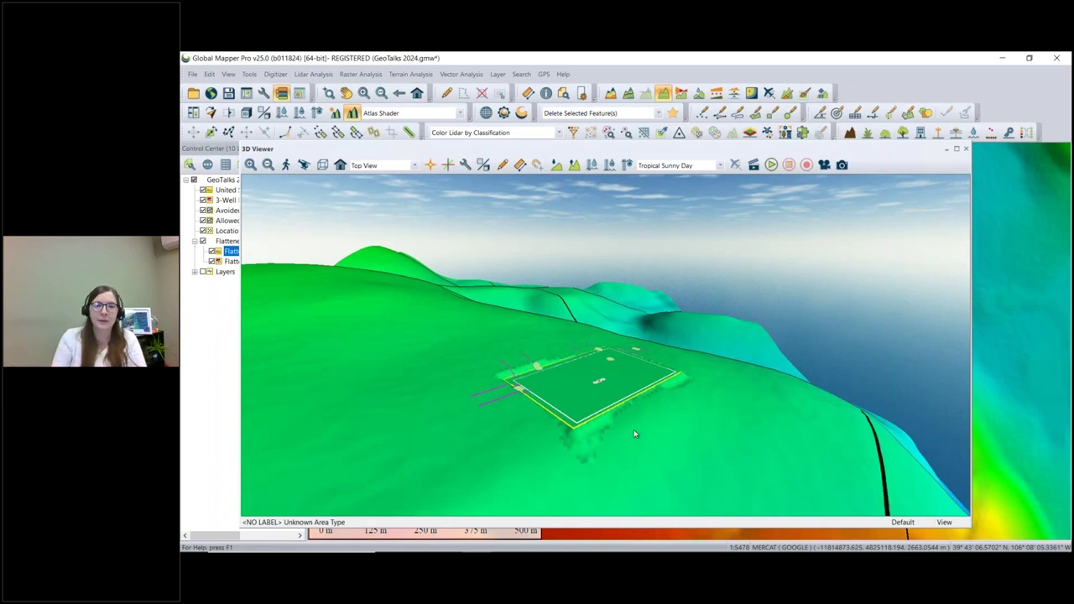
pyautogui.moveTo(673, 421); pyautogui.dragTo(724, 389)
pyautogui.moveTo(777, 437); pyautogui.dragTo(688, 428)
pyautogui.moveTo(616, 450); pyautogui.dragTo(602, 450)
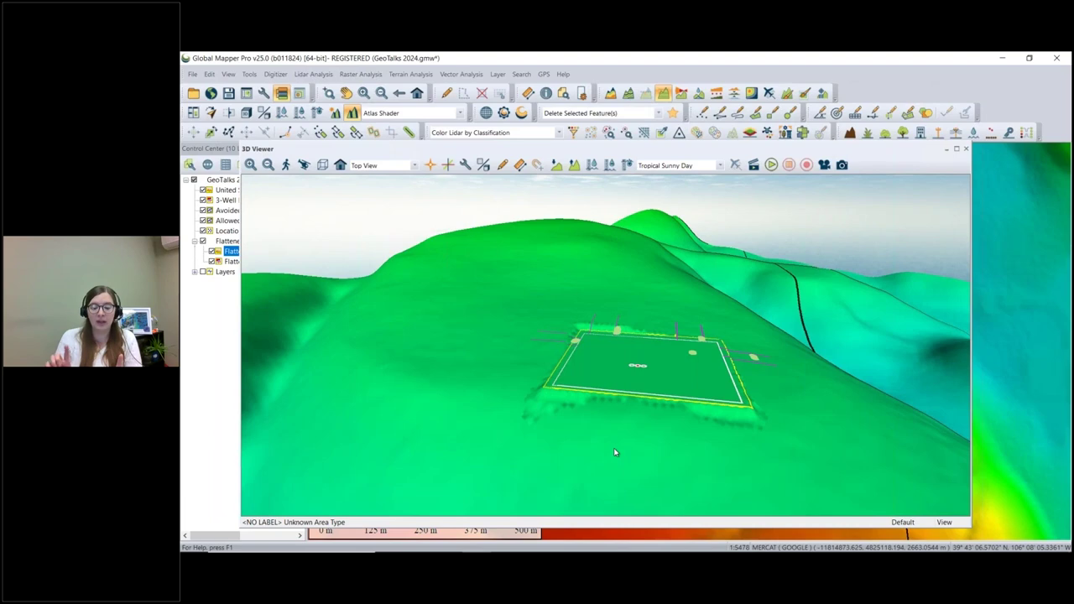
pyautogui.moveTo(602, 454)
pyautogui.mouseDown()
pyautogui.moveTo(635, 453)
pyautogui.moveTo(526, 463)
pyautogui.moveTo(592, 465)
pyautogui.mouseUp()
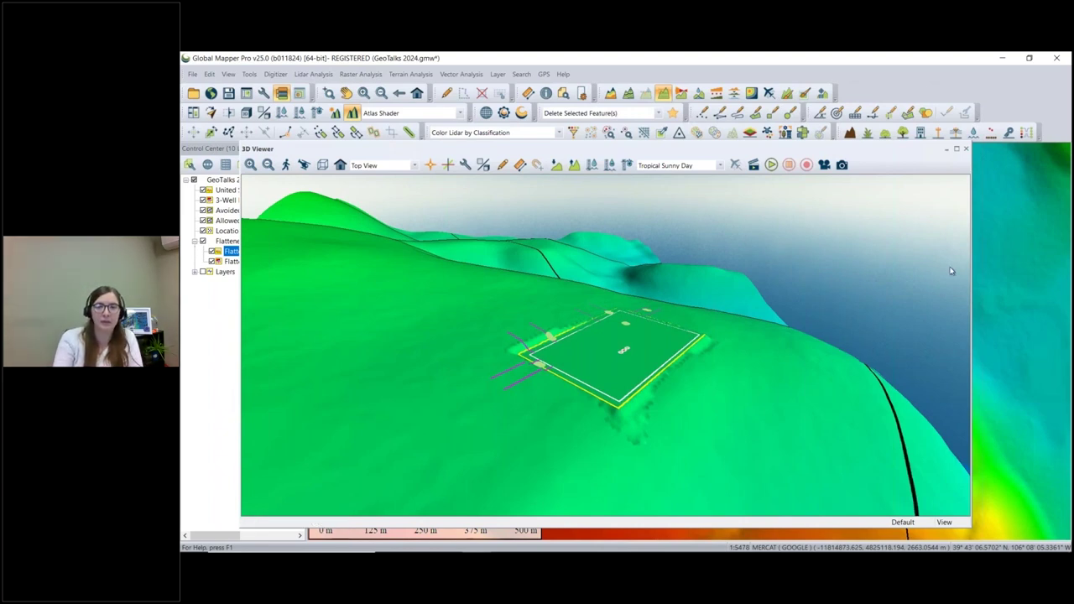
pyautogui.click(965, 149)
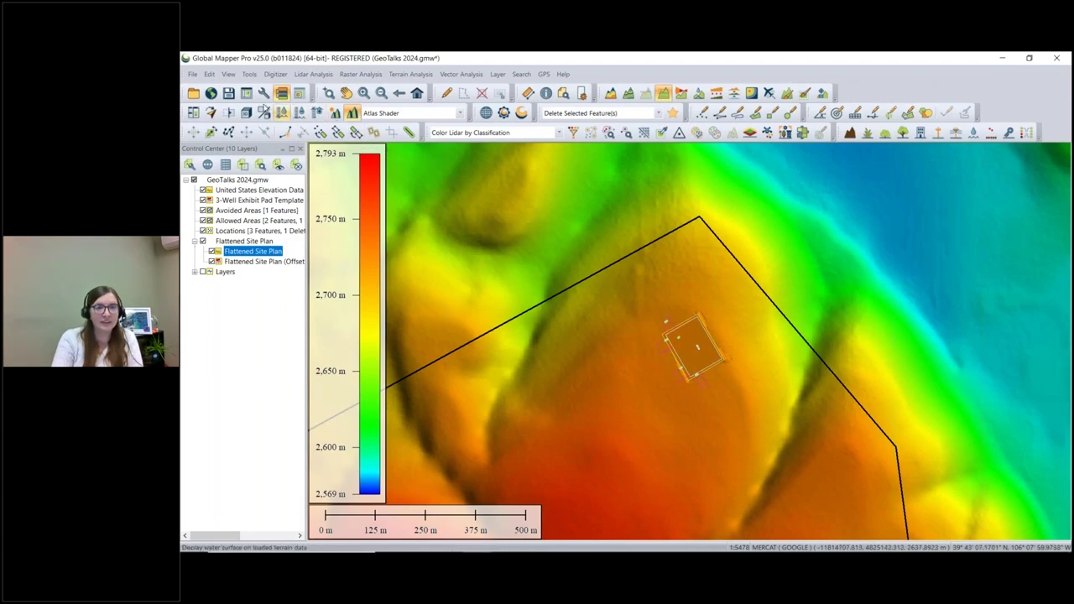
# Zoom to the full valley extent, showing the allowed-area outlines and numbered location points
pyautogui.click(417, 92)
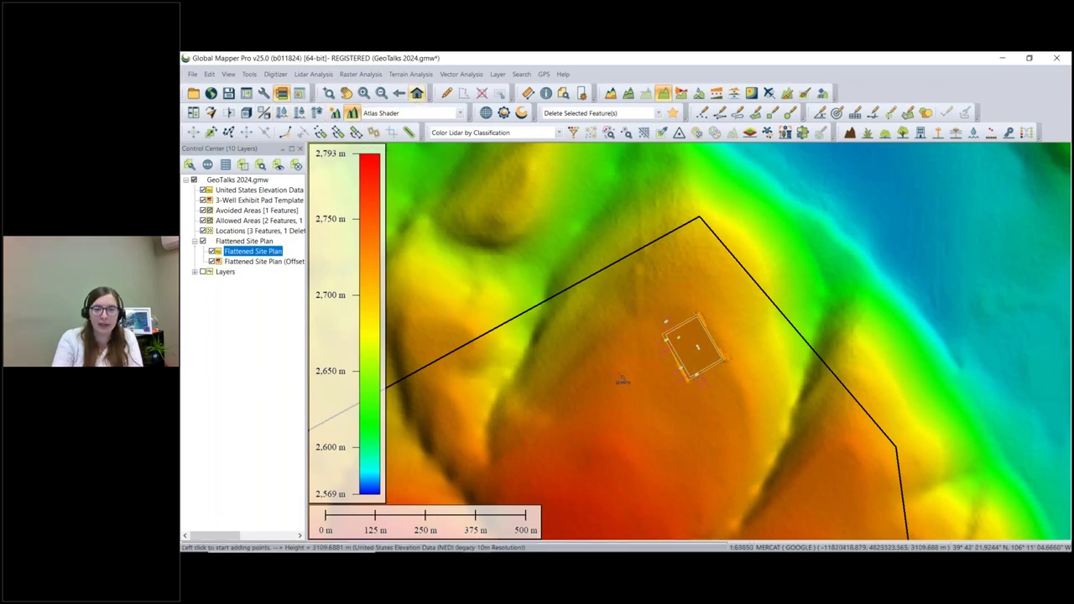
pyautogui.scroll(1, 663, 320)
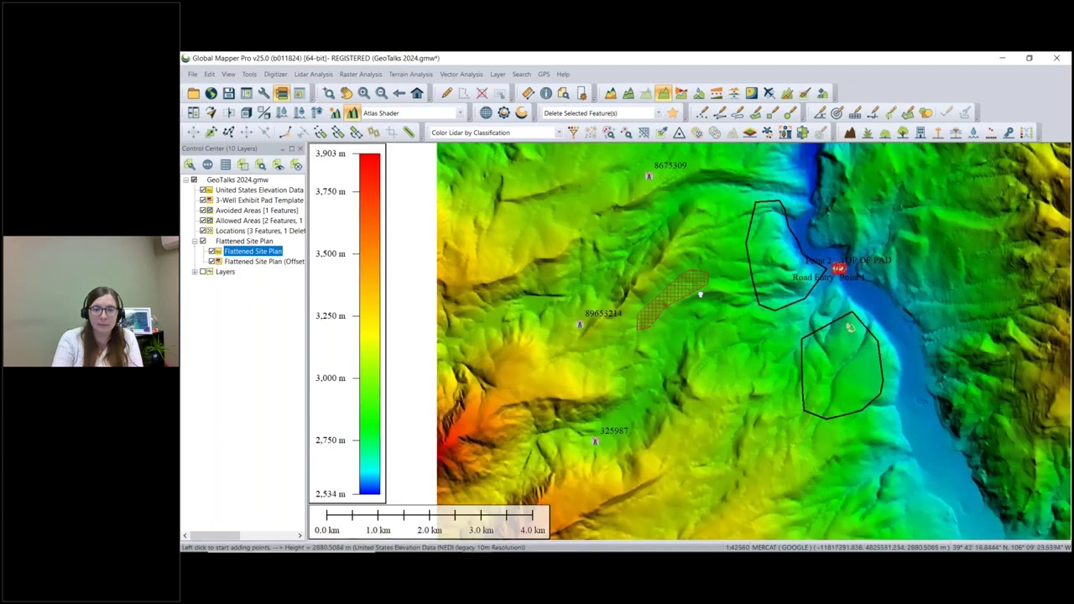
pyautogui.scroll(1, 695, 301)
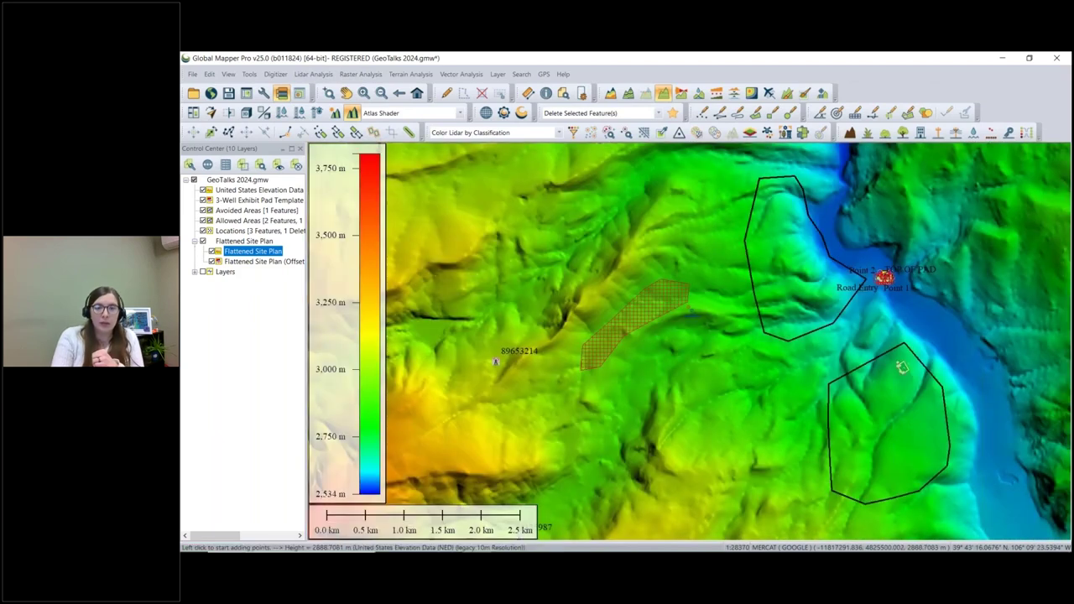
pyautogui.scroll(-1, 665, 297)
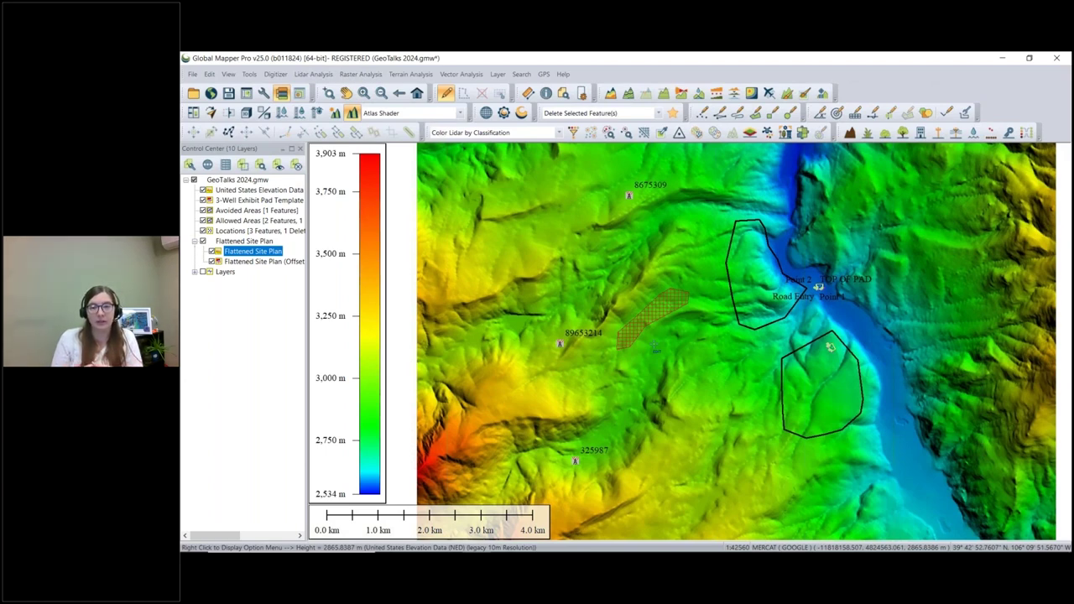
pyautogui.click(328, 92)
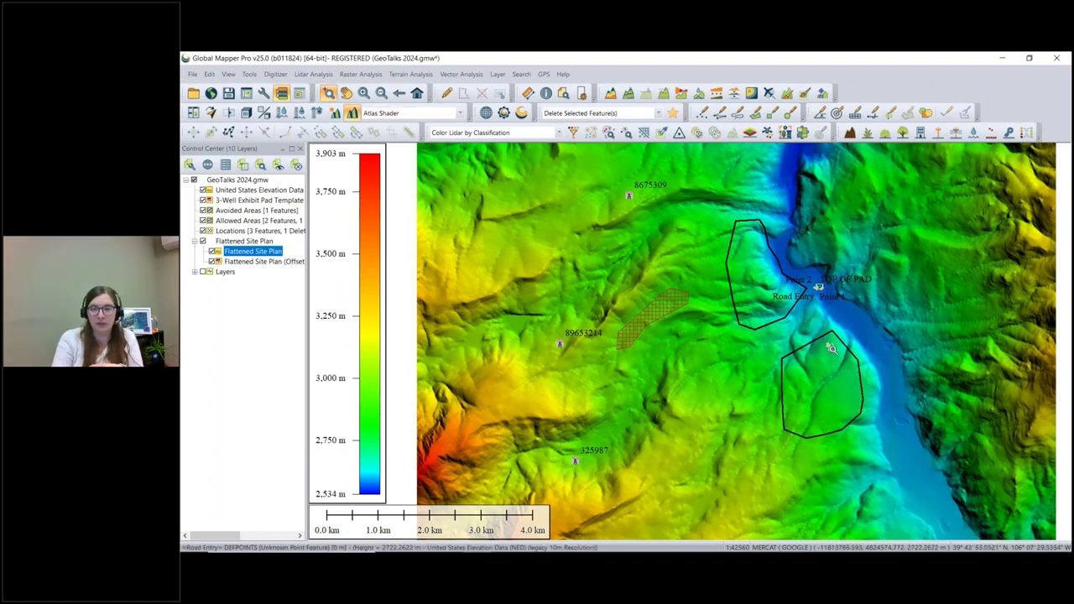
# Zoom in on the flattened well pad and select its site plan rectangle with the Digitizer
pyautogui.moveTo(842, 359); pyautogui.dragTo(818, 337)
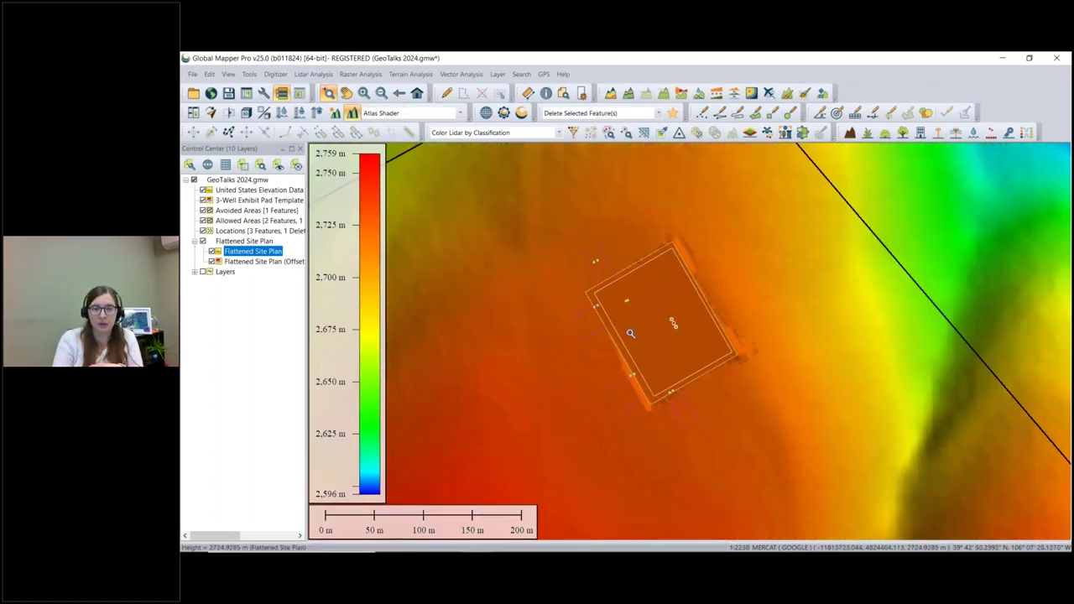
pyautogui.click(446, 93)
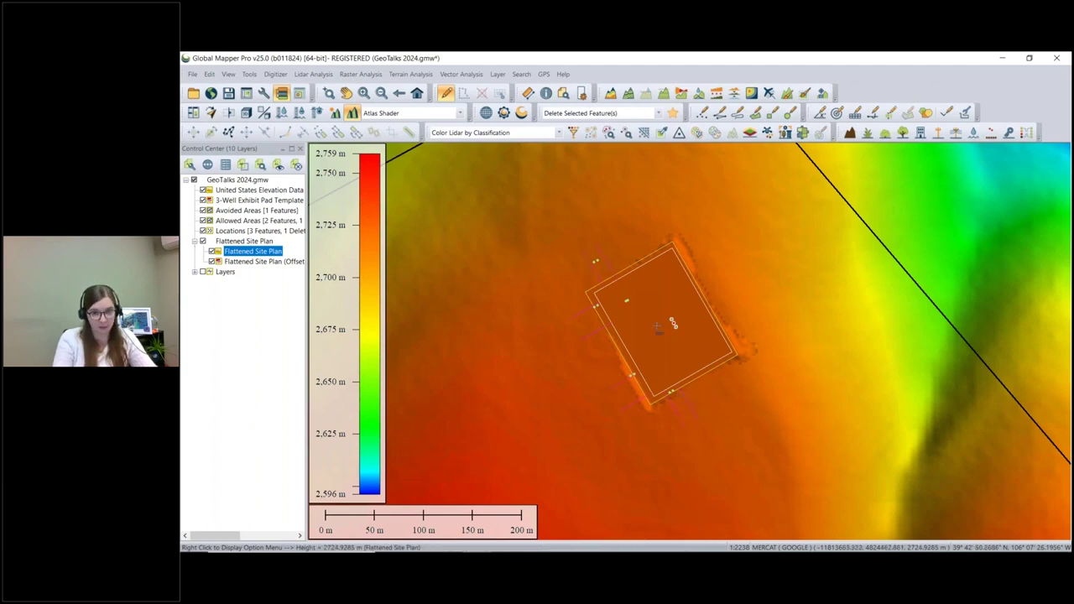
pyautogui.click(445, 92)
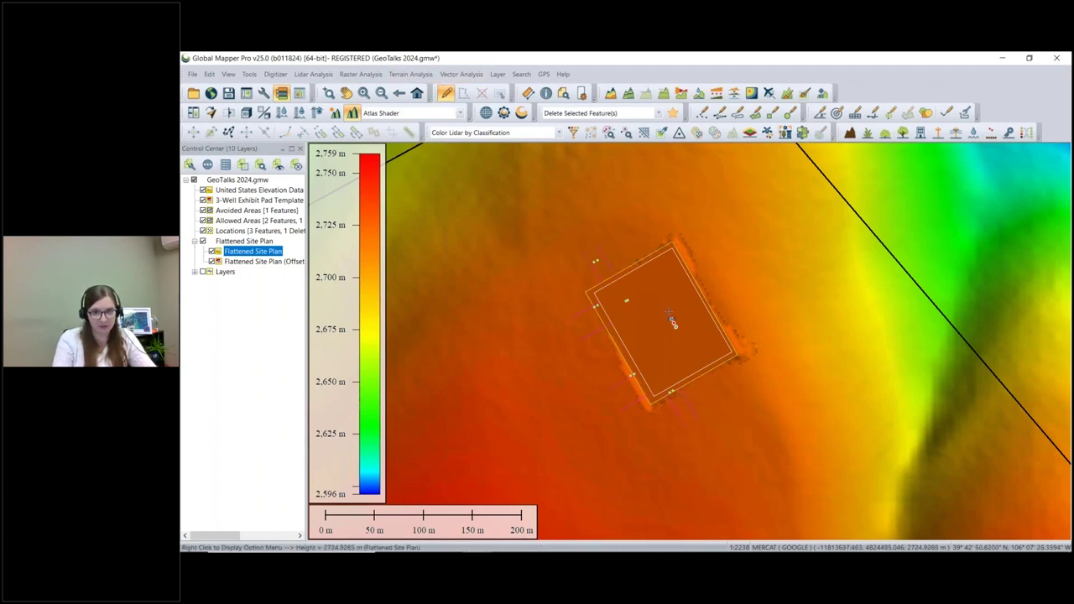
pyautogui.click(634, 399)
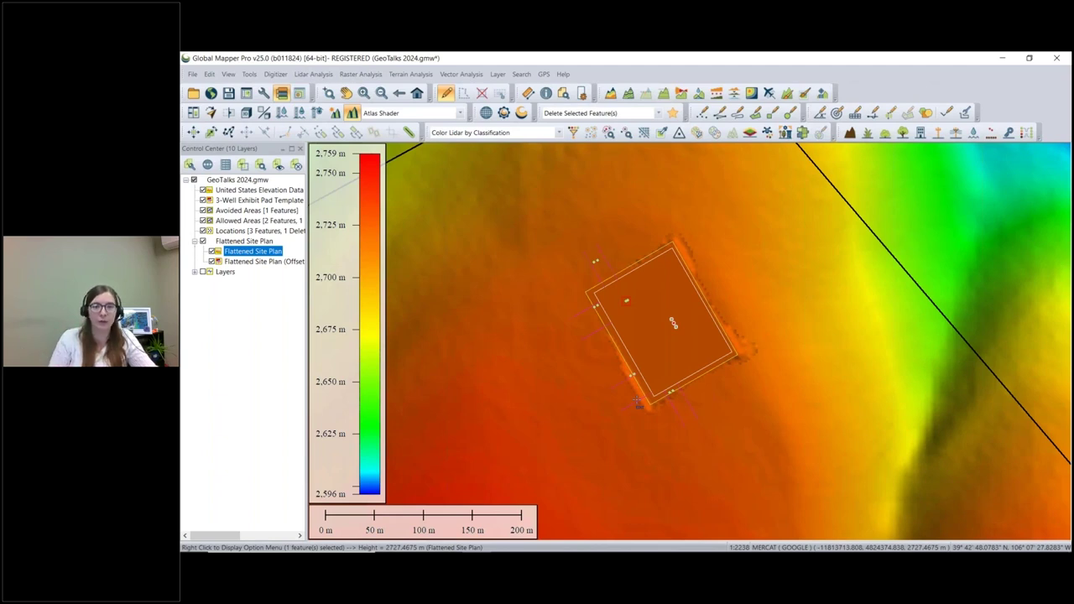
# Restore the wider valley view, select the three tower points, and browse the Raster Analysis menu
pyautogui.click(399, 93)
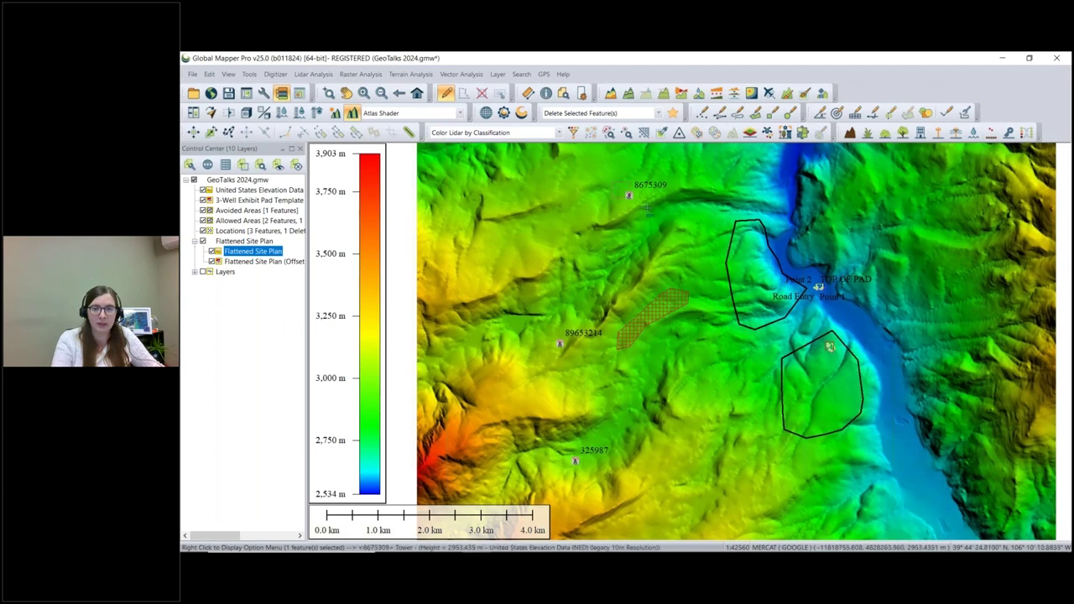
pyautogui.hotkey('ctrl', 'a')
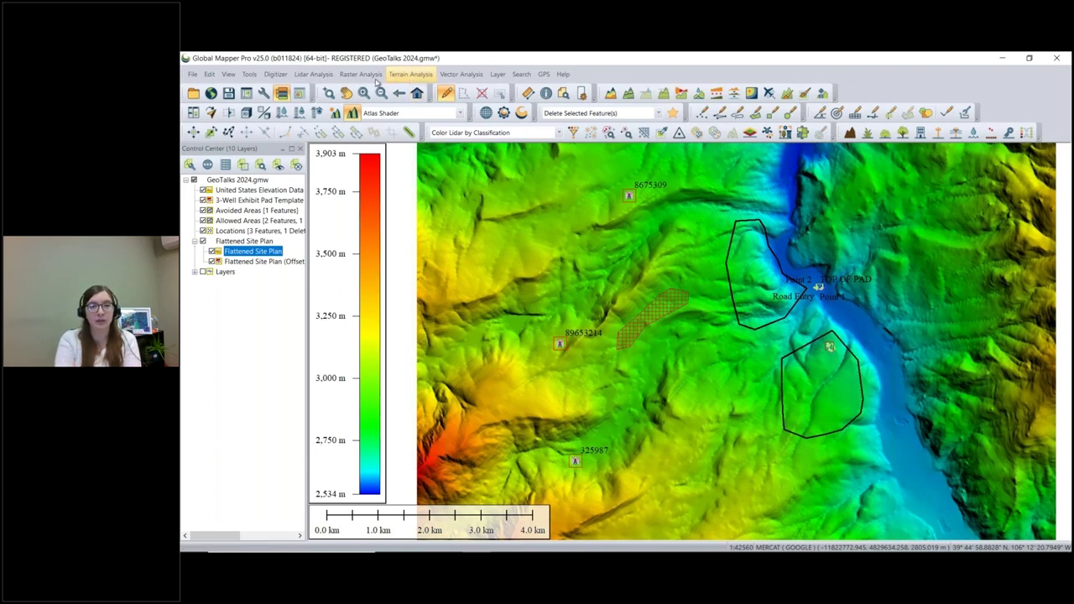
pyautogui.click(371, 78)
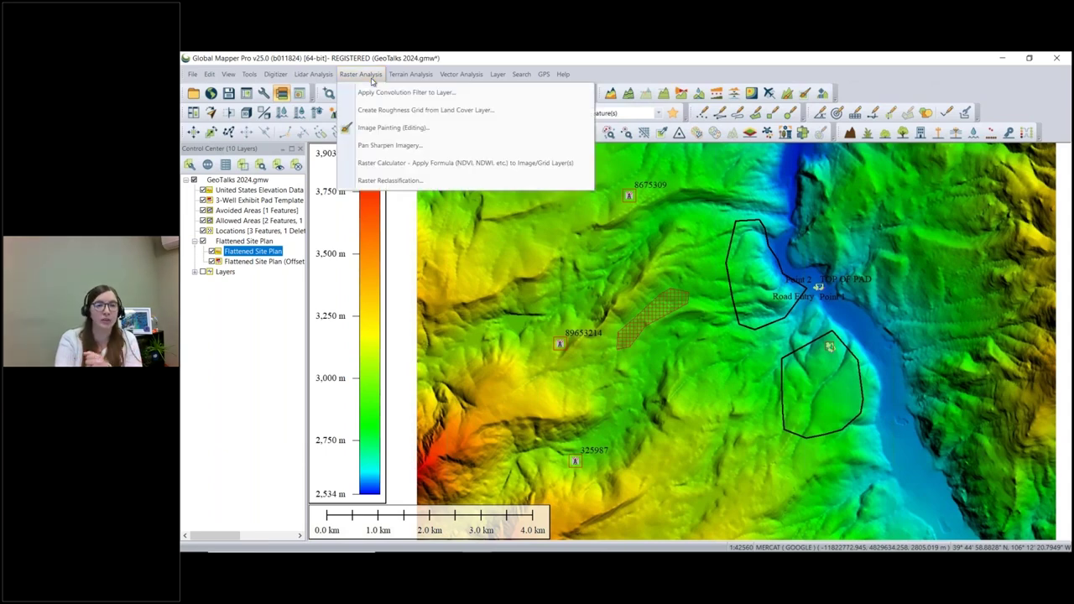
pyautogui.moveTo(394, 79)
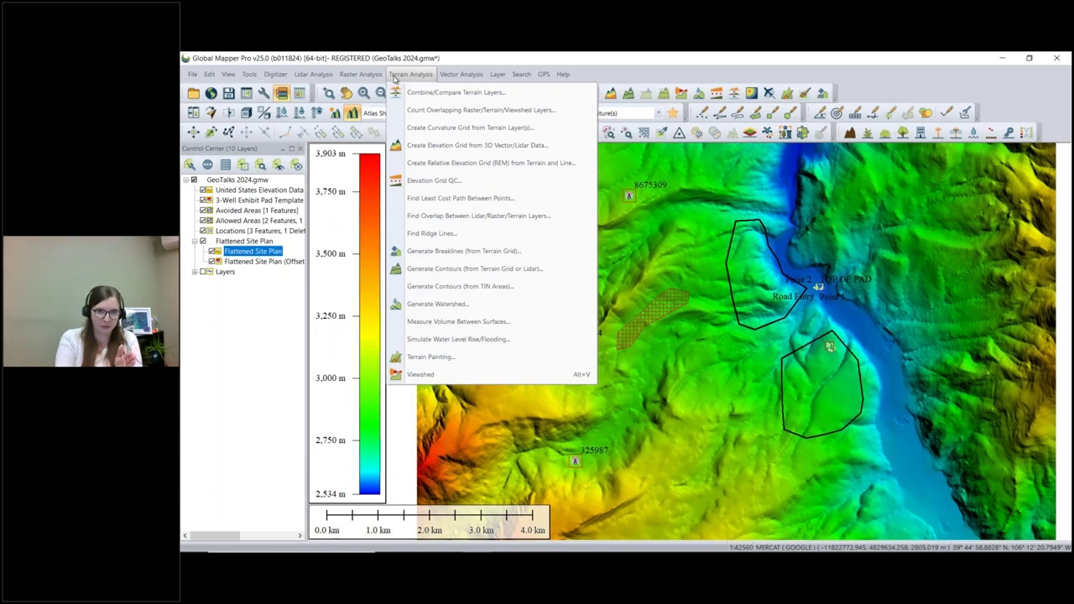
# Start Find Least Cost Path Between Points with the elevation and flattened site plan layers
pyautogui.click(403, 200)
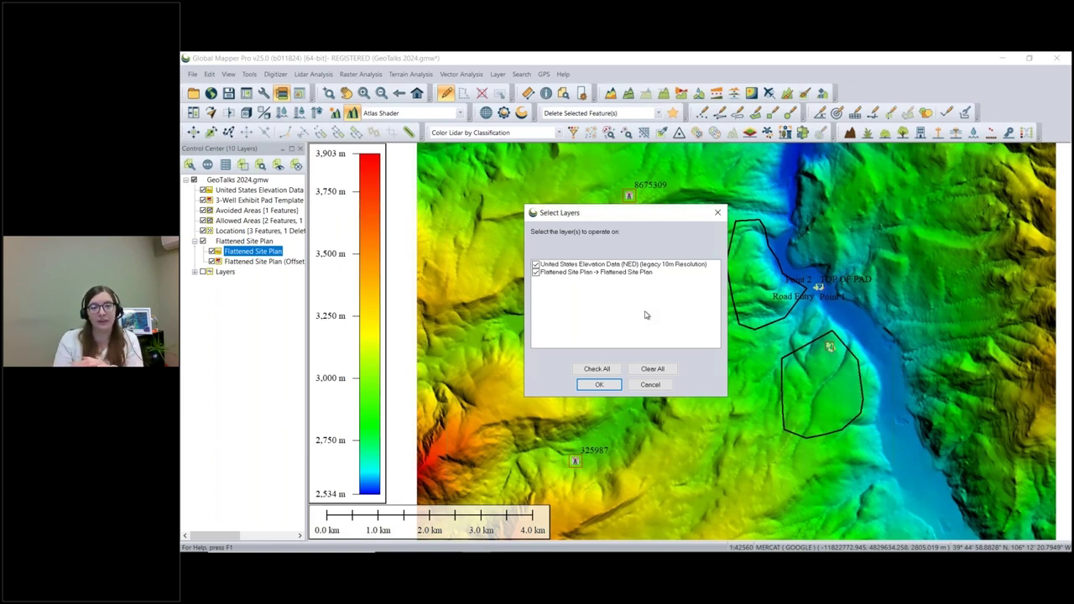
pyautogui.click(600, 385)
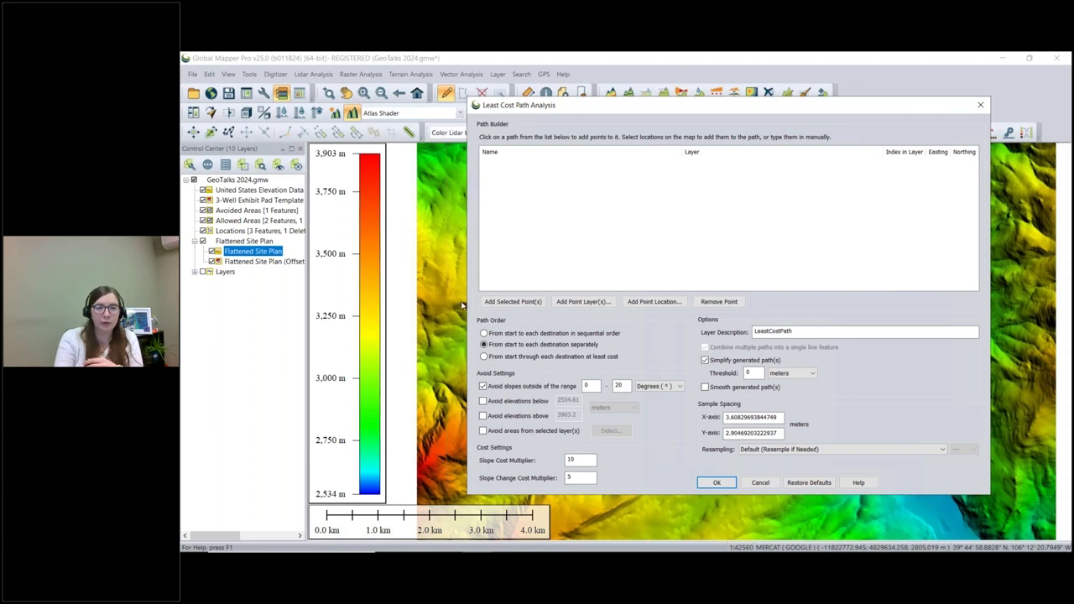
# Add the pad and three tower points to the path list, moving 89653214 to the top
pyautogui.click(492, 305)
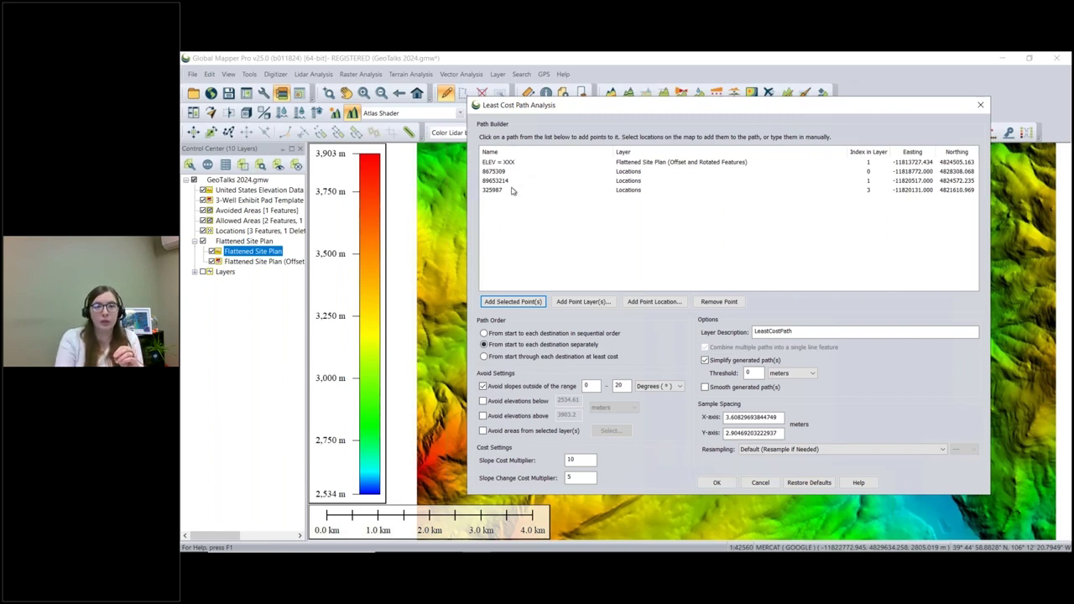
pyautogui.moveTo(563, 106); pyautogui.dragTo(716, 152)
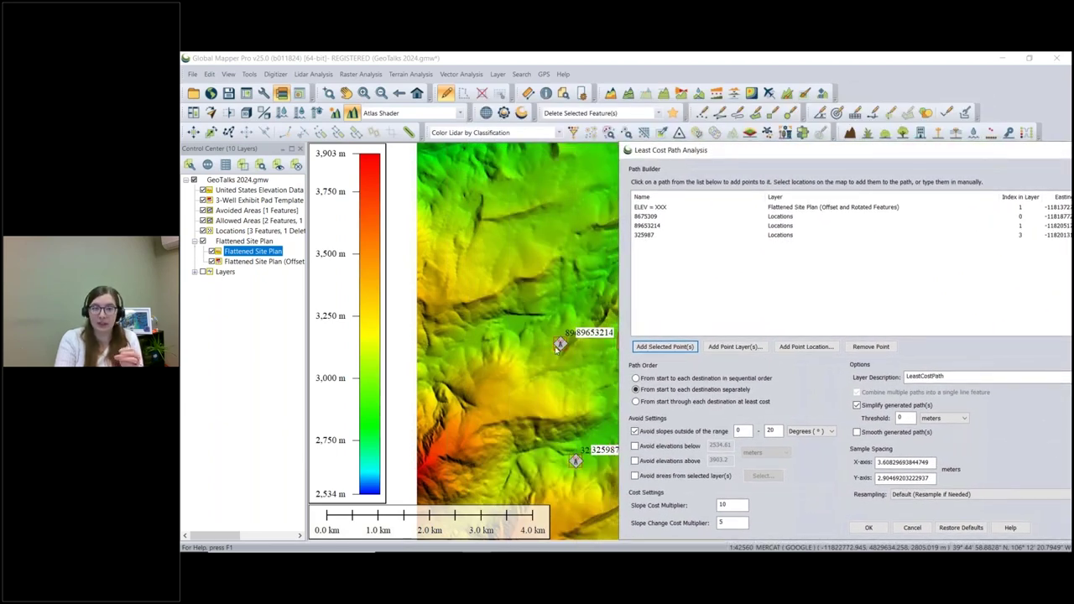
pyautogui.click(658, 228)
pyautogui.moveTo(658, 228); pyautogui.dragTo(662, 209)
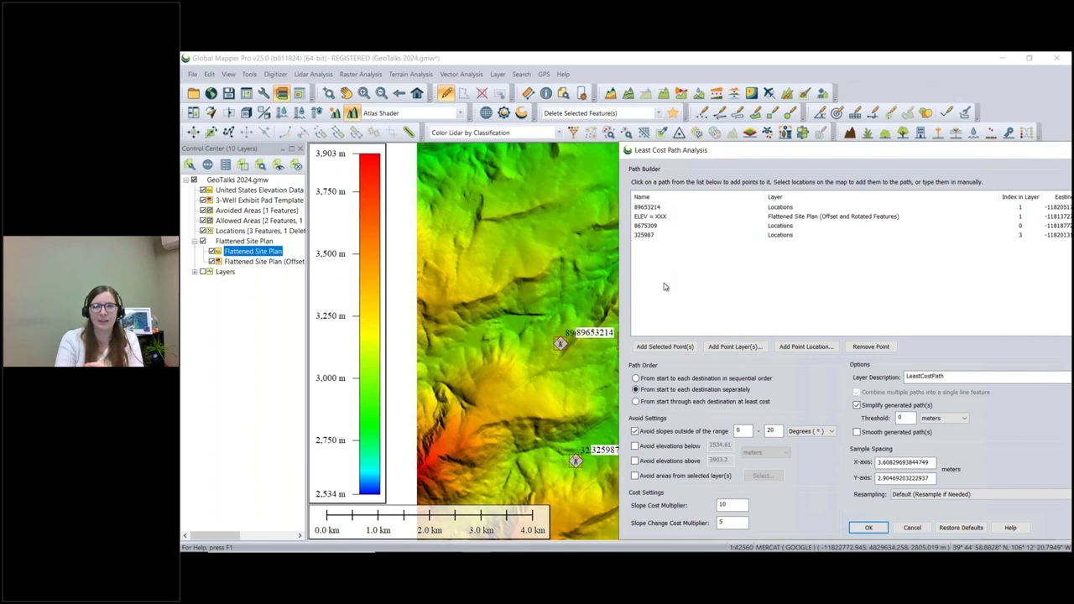
pyautogui.moveTo(689, 151); pyautogui.dragTo(495, 105)
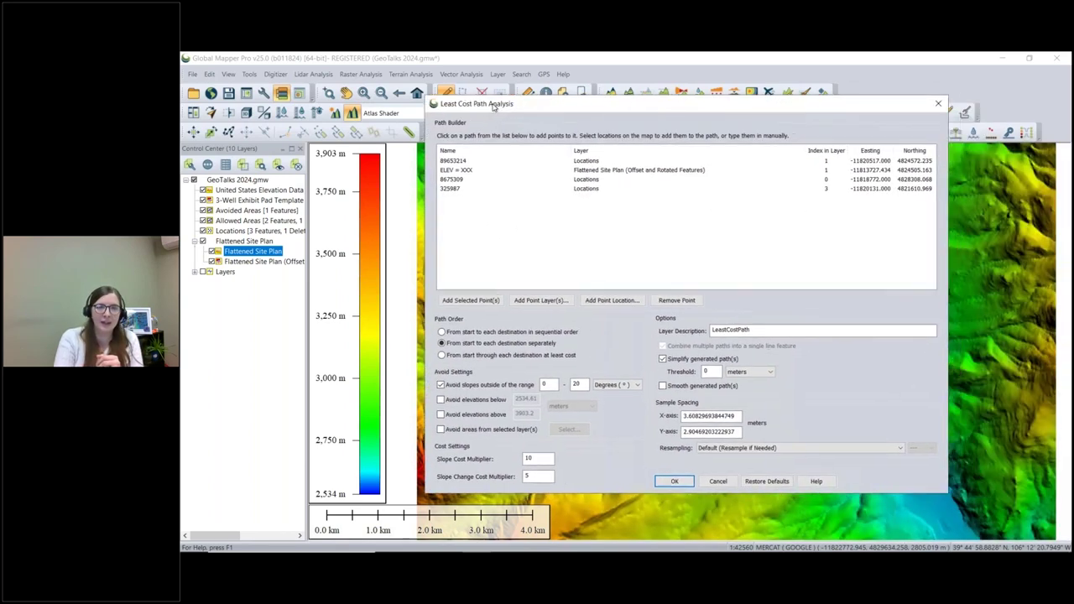
pyautogui.click(461, 356)
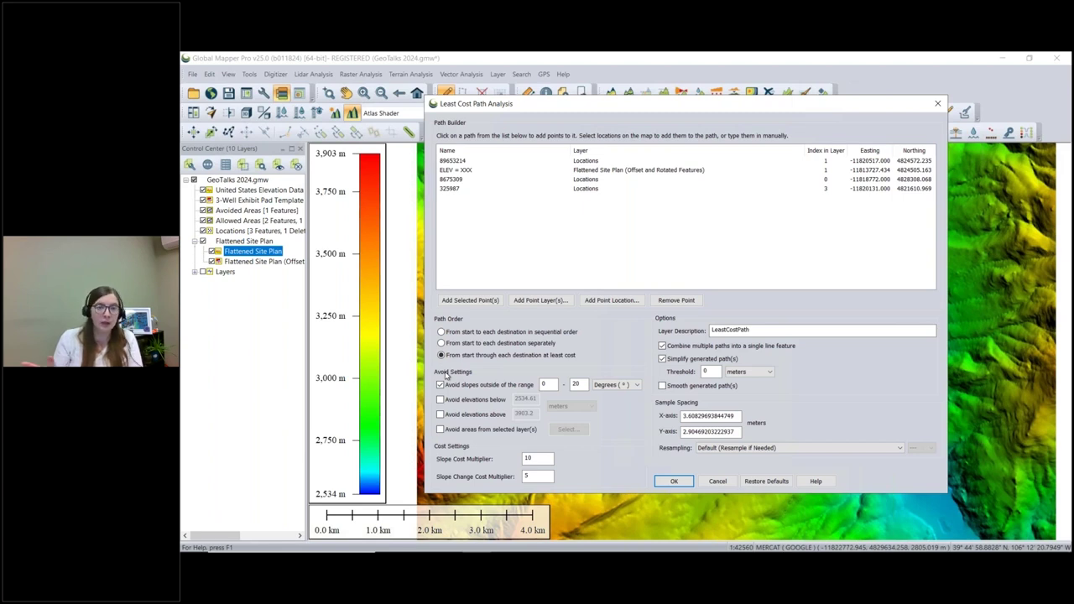
pyautogui.click(442, 343)
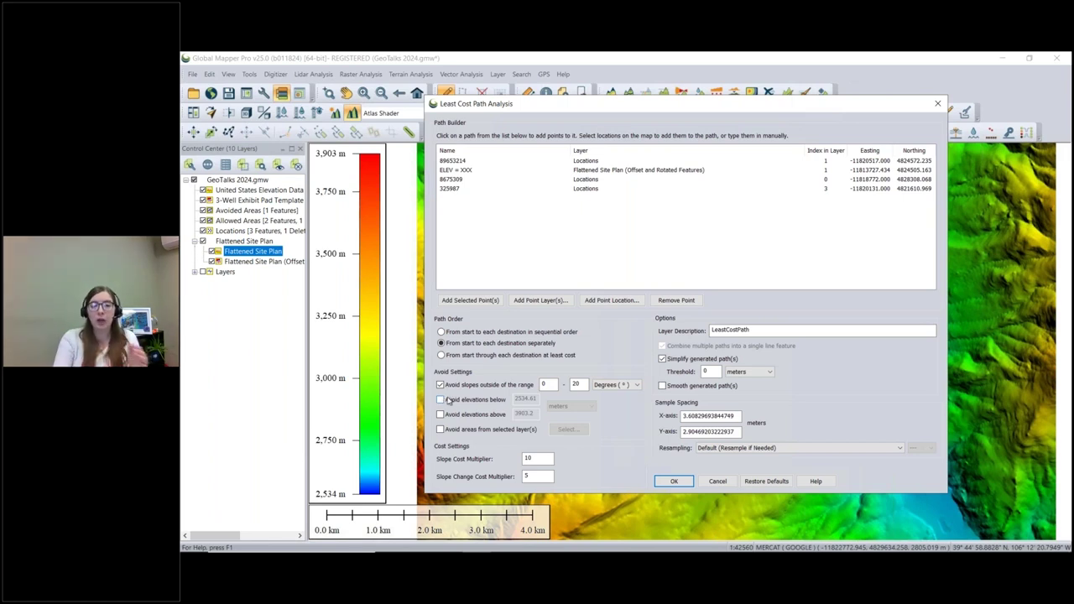
pyautogui.moveTo(581, 112); pyautogui.dragTo(436, 130)
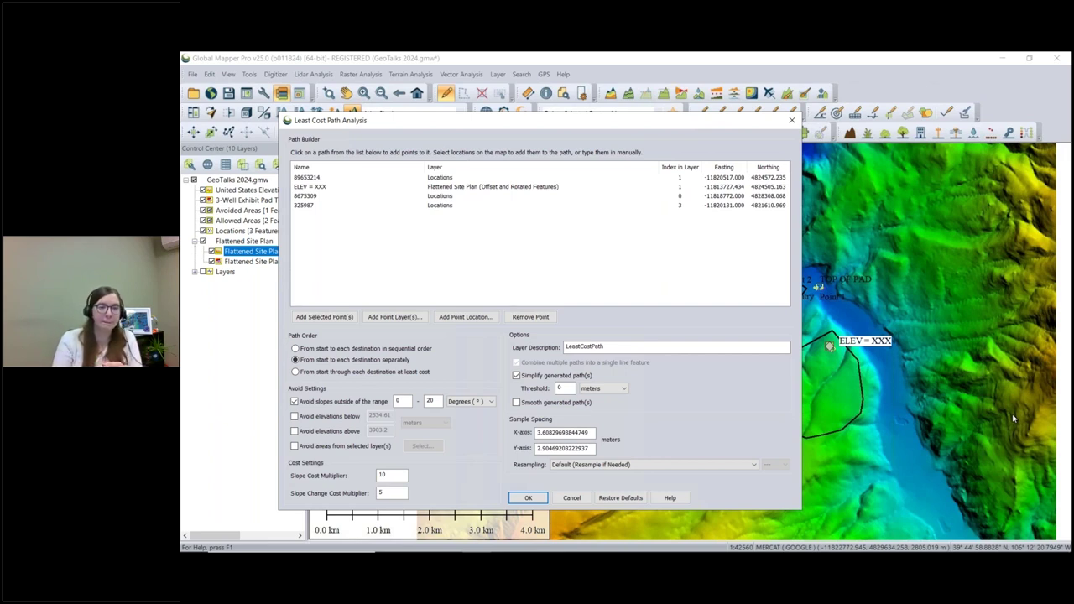
pyautogui.moveTo(730, 122); pyautogui.dragTo(945, 122)
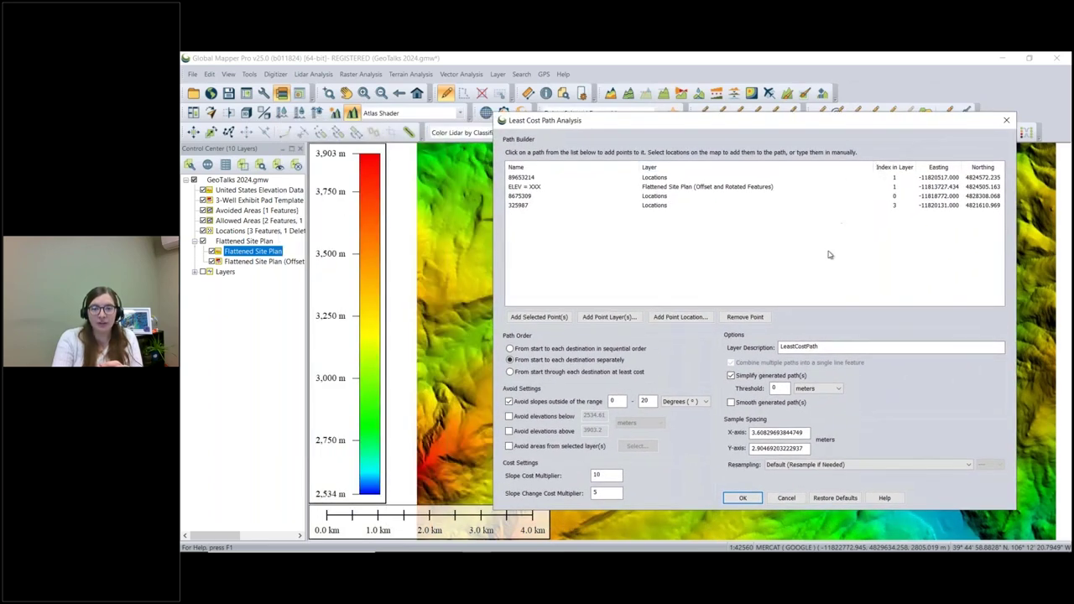
# Avoid only the Avoided Areas layer and run the analysis, producing three LeastCostPath routes
pyautogui.click(553, 448)
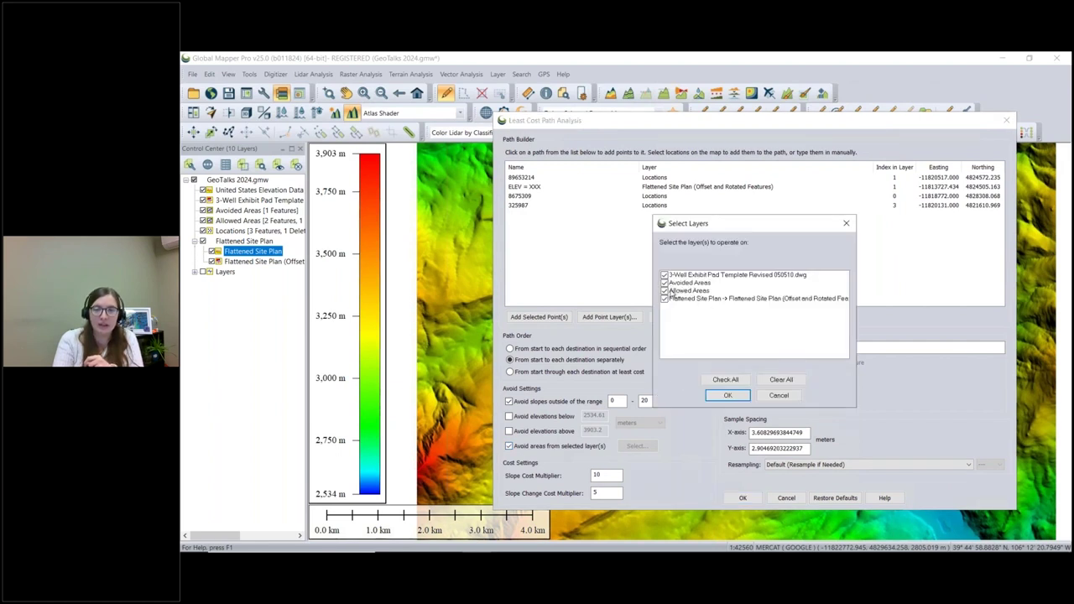
pyautogui.click(664, 291)
pyautogui.click(663, 299)
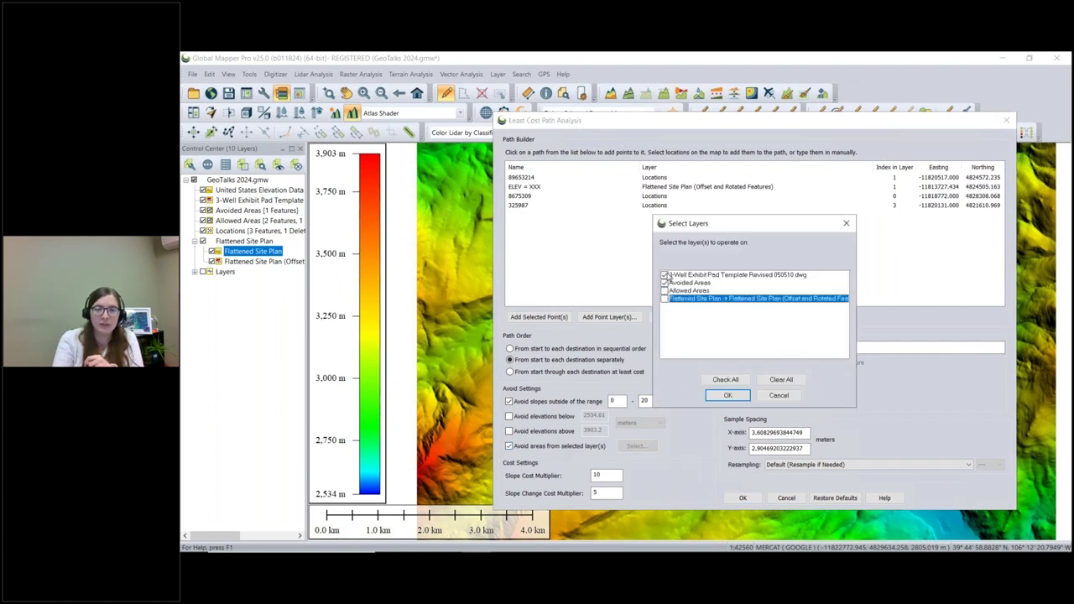
pyautogui.click(664, 275)
pyautogui.click(728, 396)
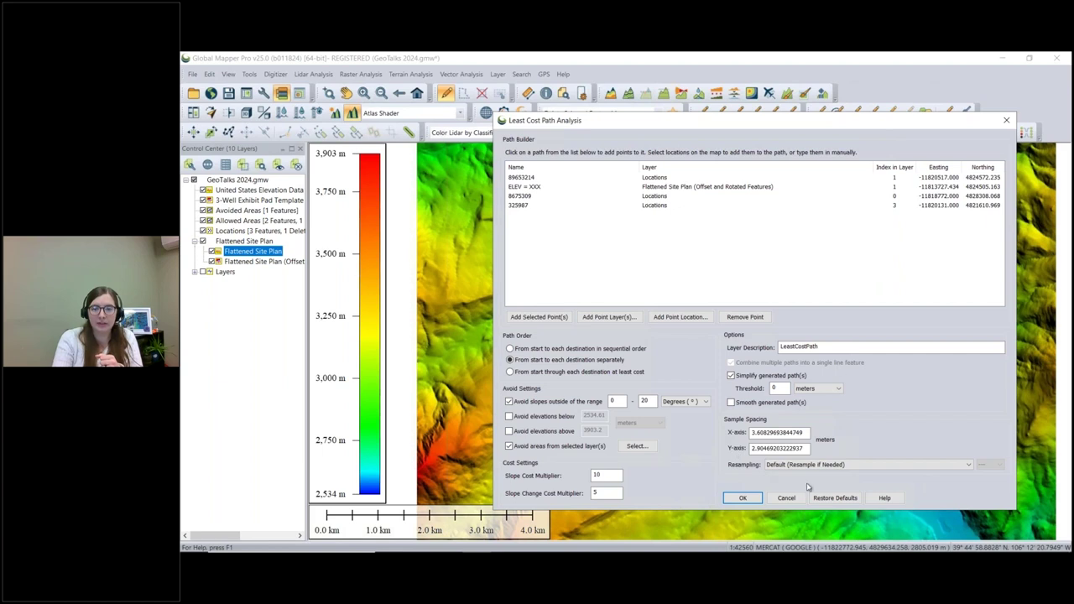
pyautogui.click(753, 498)
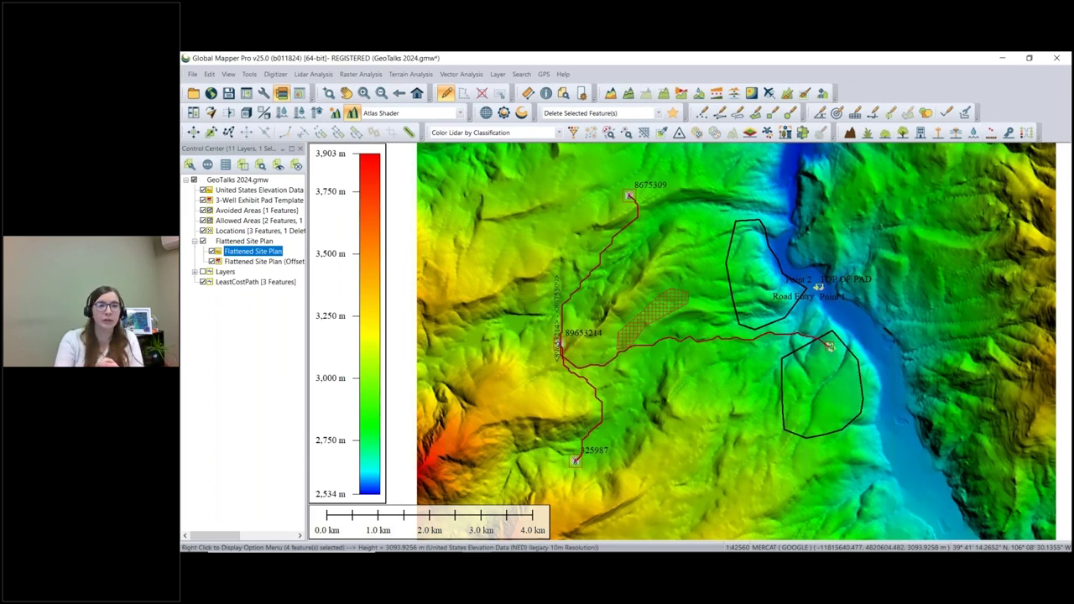
pyautogui.click(328, 92)
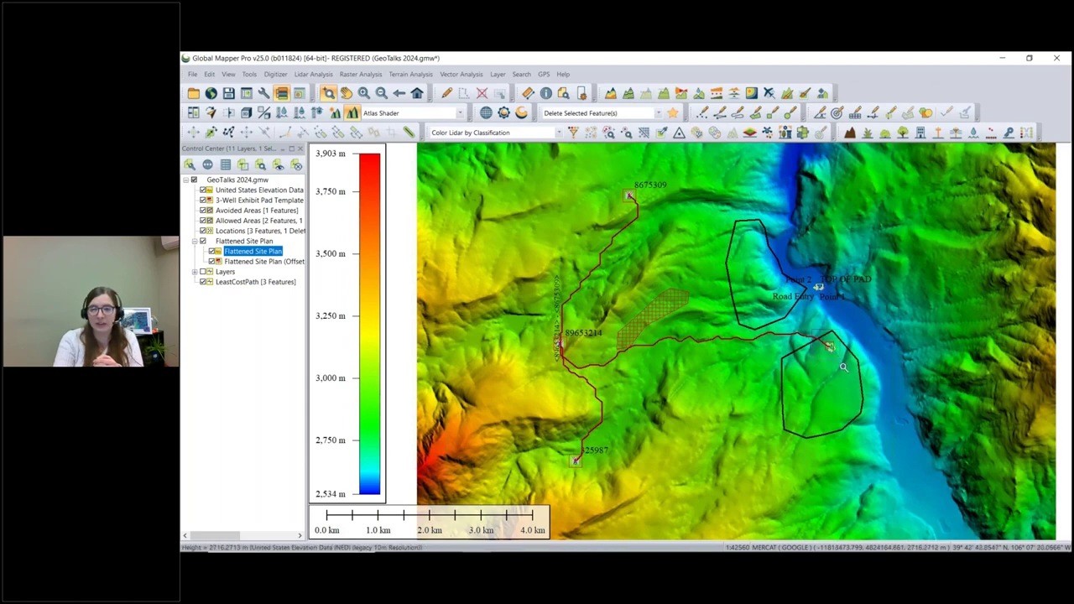
pyautogui.moveTo(801, 329); pyautogui.dragTo(847, 369)
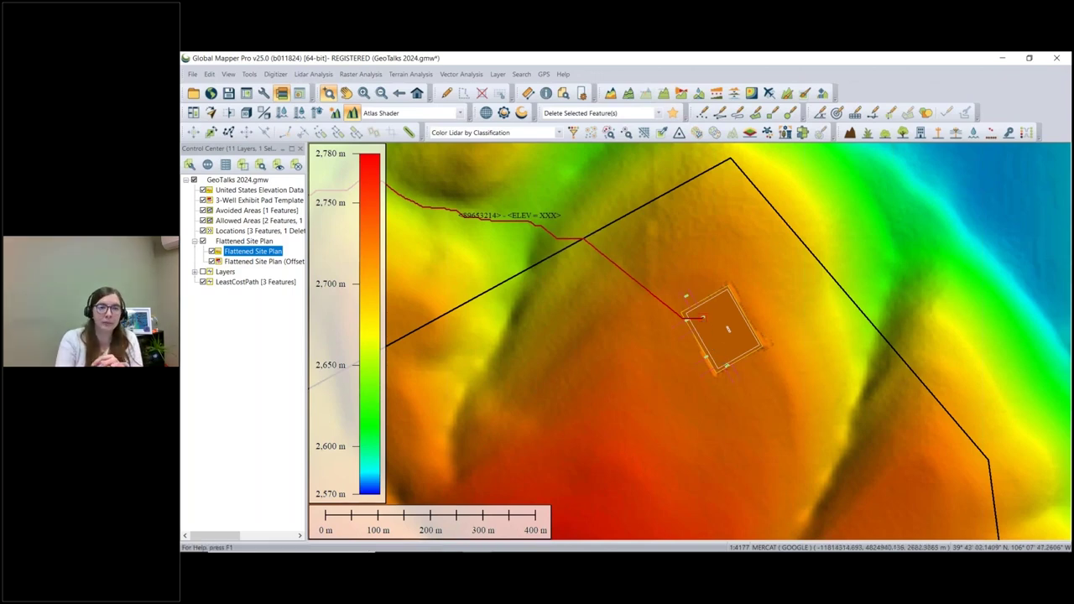
pyautogui.click(399, 92)
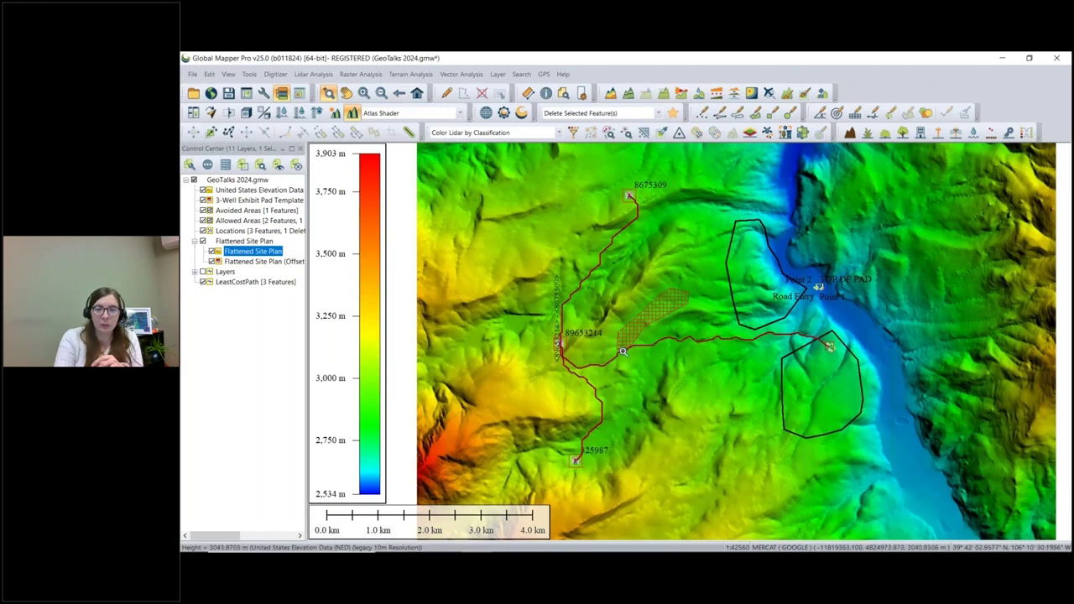
pyautogui.moveTo(600, 327); pyautogui.dragTo(667, 366)
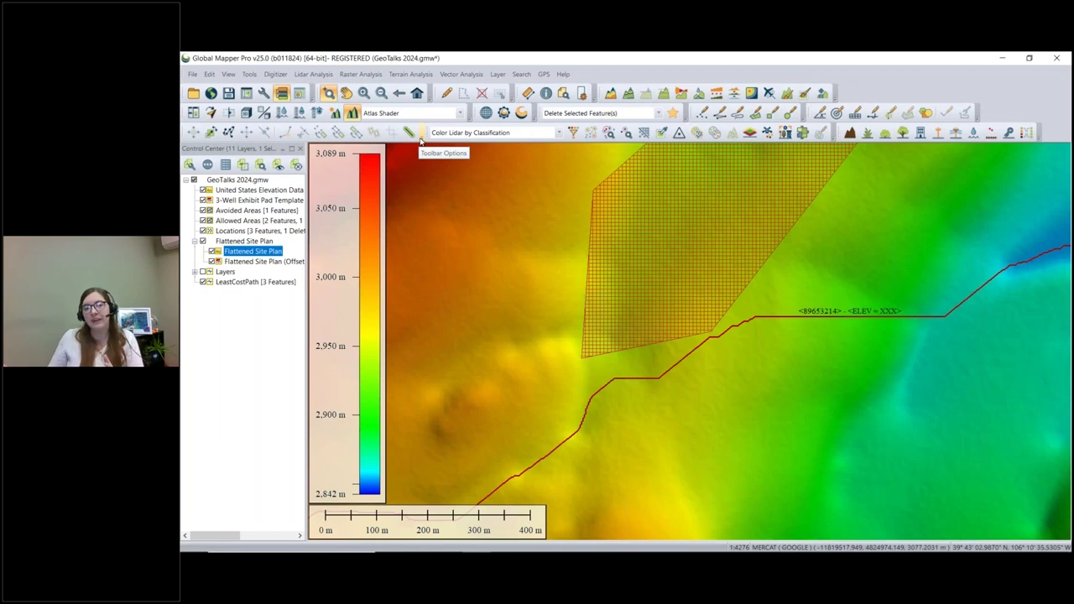
pyautogui.click(401, 94)
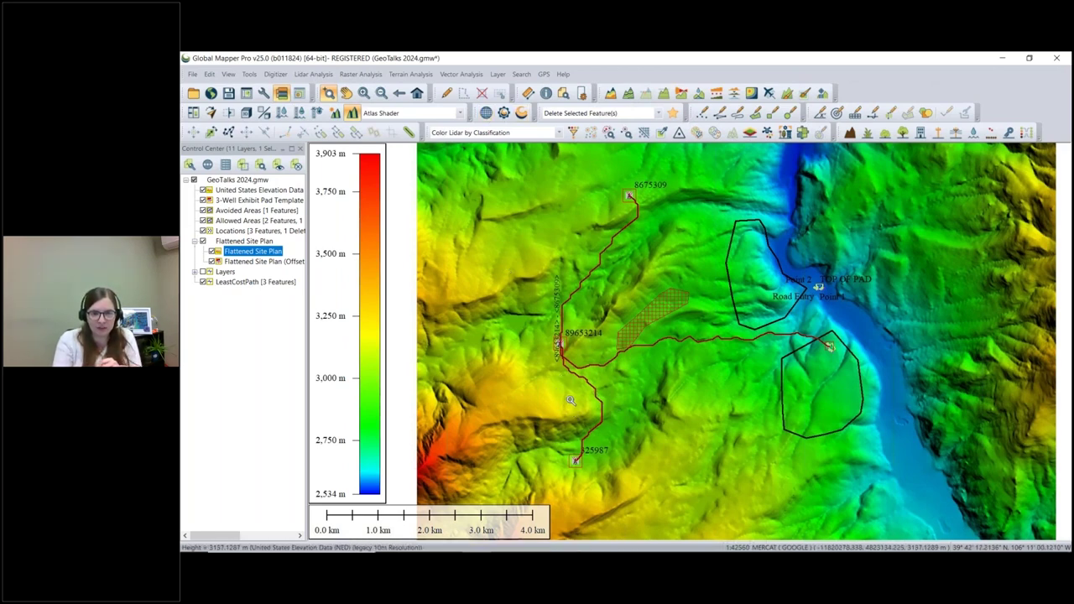
# Zoom and pan to frame the 89653214-to-325987 route skirting the ridge
pyautogui.scroll(4, 628, 443)
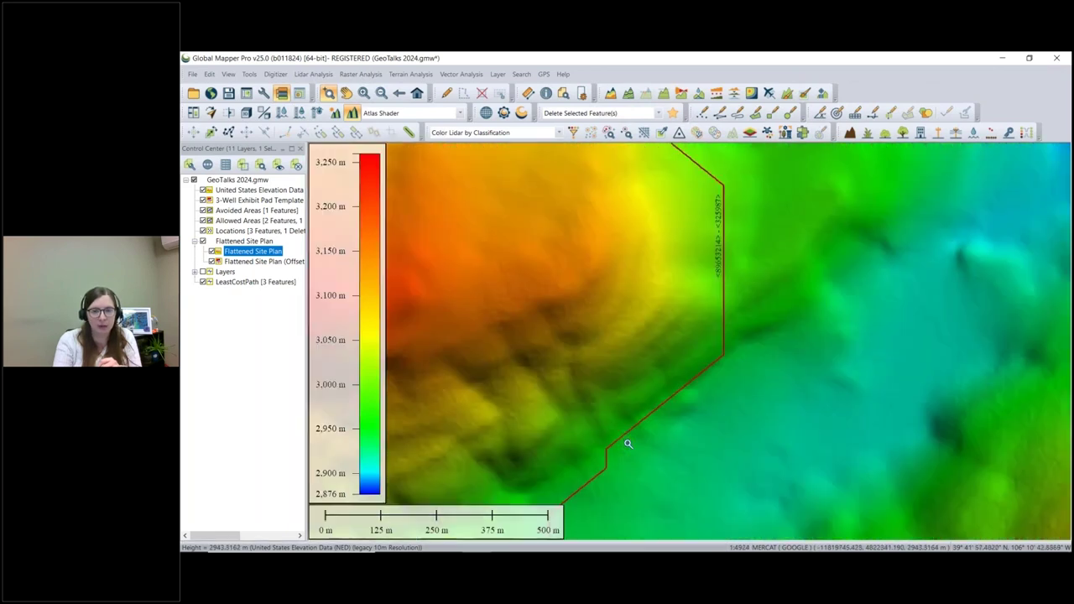
pyautogui.scroll(-1, 618, 414)
pyautogui.moveTo(613, 395); pyautogui.dragTo(652, 401)
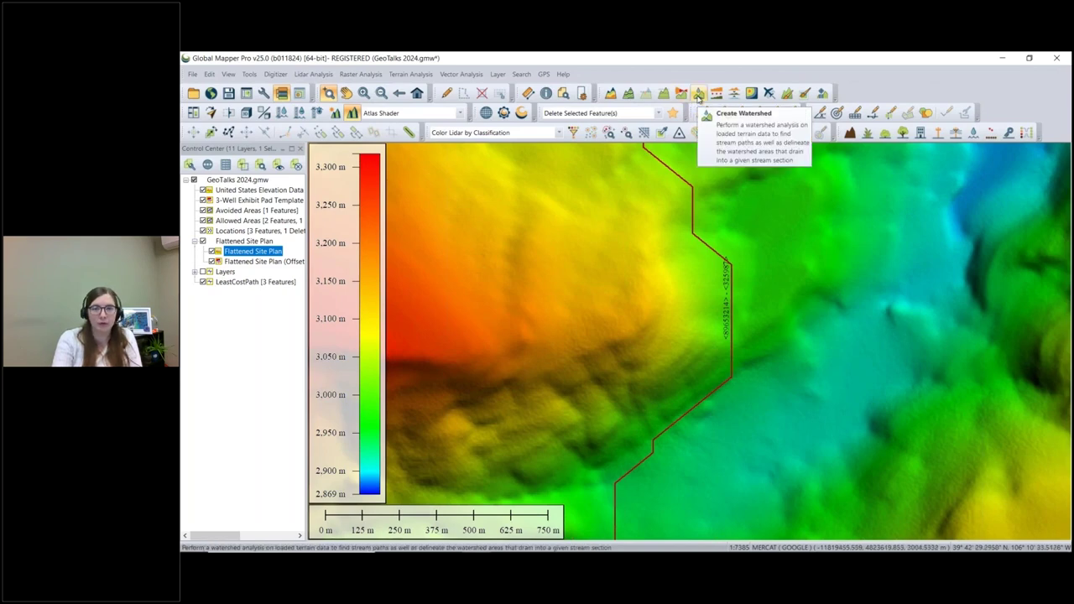
# Open Watershed Generation Options and enable Use Vector Features as Obstructions, keeping the 300-cell threshold
pyautogui.click(698, 95)
pyautogui.moveTo(660, 138); pyautogui.dragTo(704, 162)
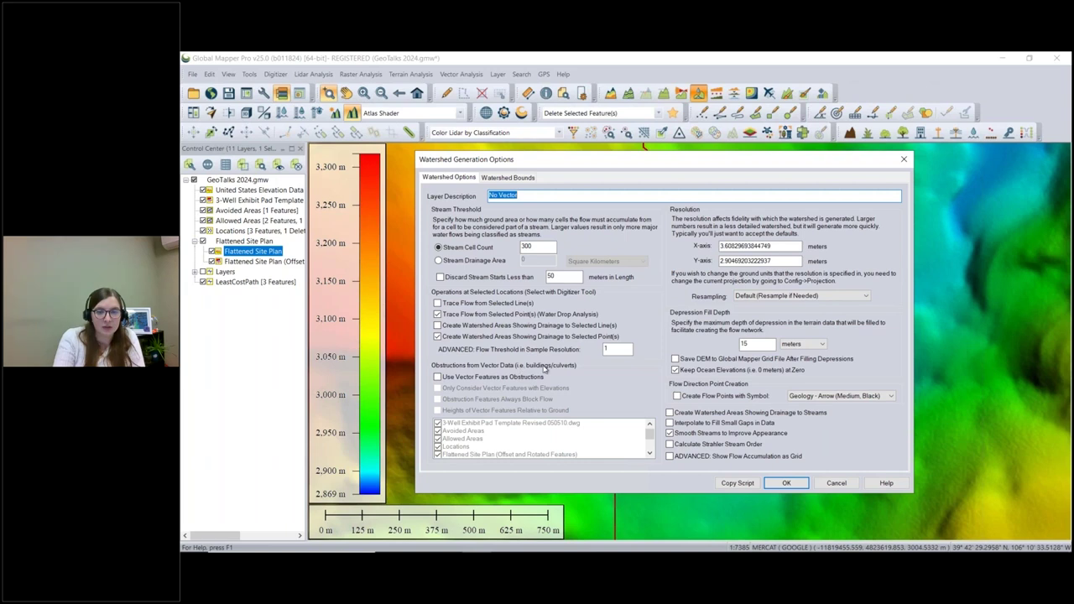
pyautogui.click(436, 377)
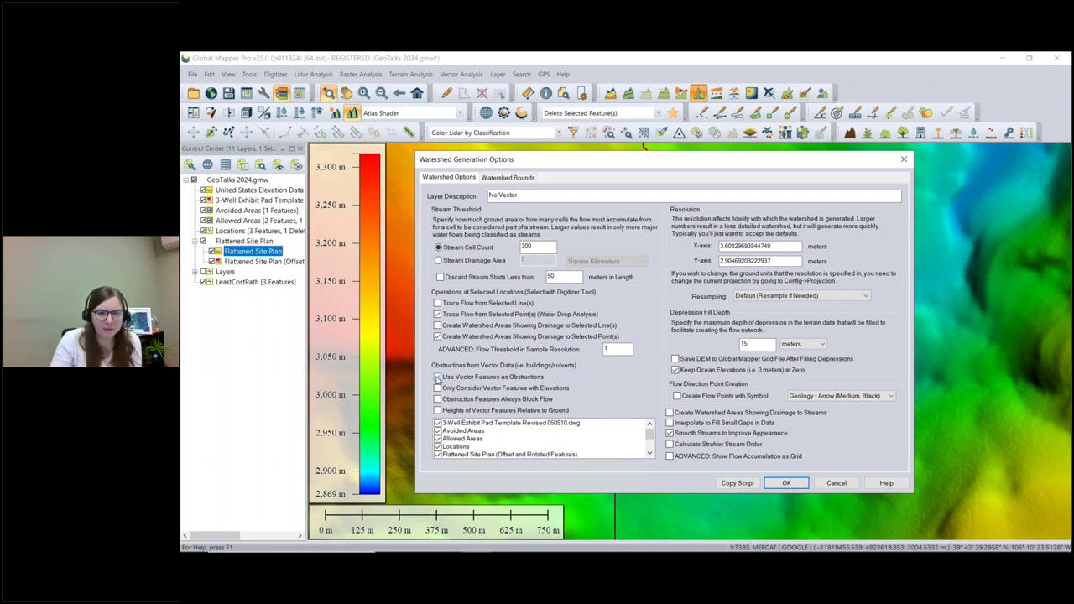
# Change the layer description to 'Vector' and go to Watershed Bounds, which shows All Loaded Data
pyautogui.click(436, 377)
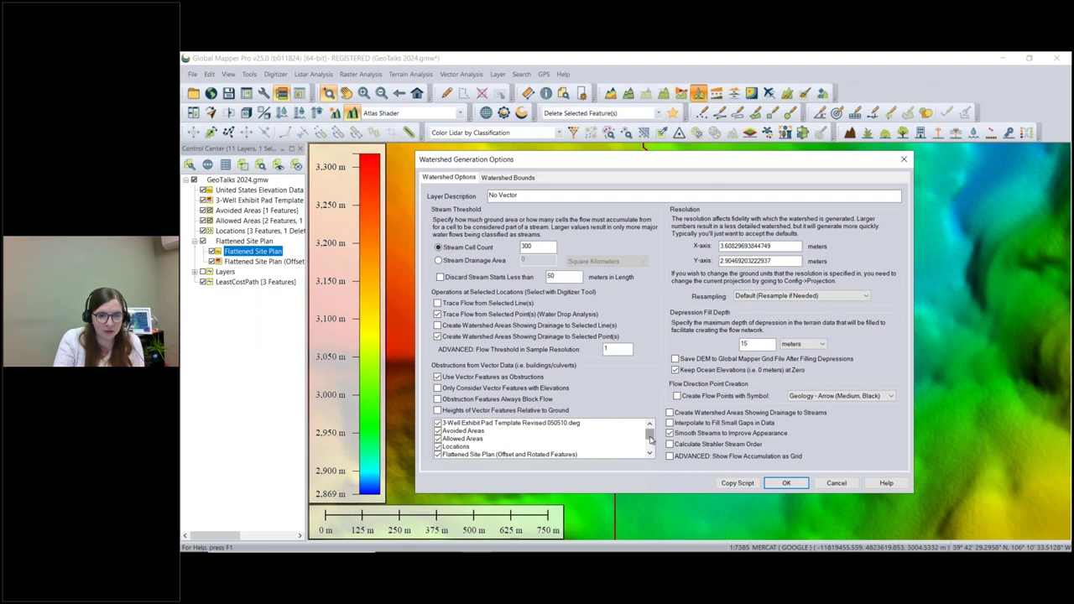
pyautogui.moveTo(651, 440); pyautogui.dragTo(651, 446)
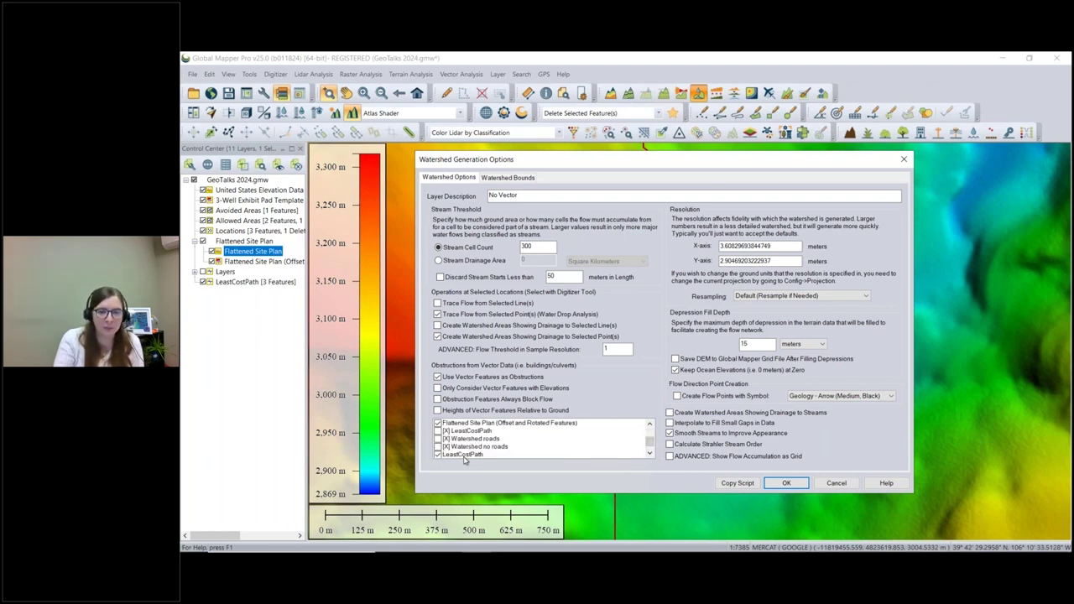
pyautogui.scroll(2, 546, 446)
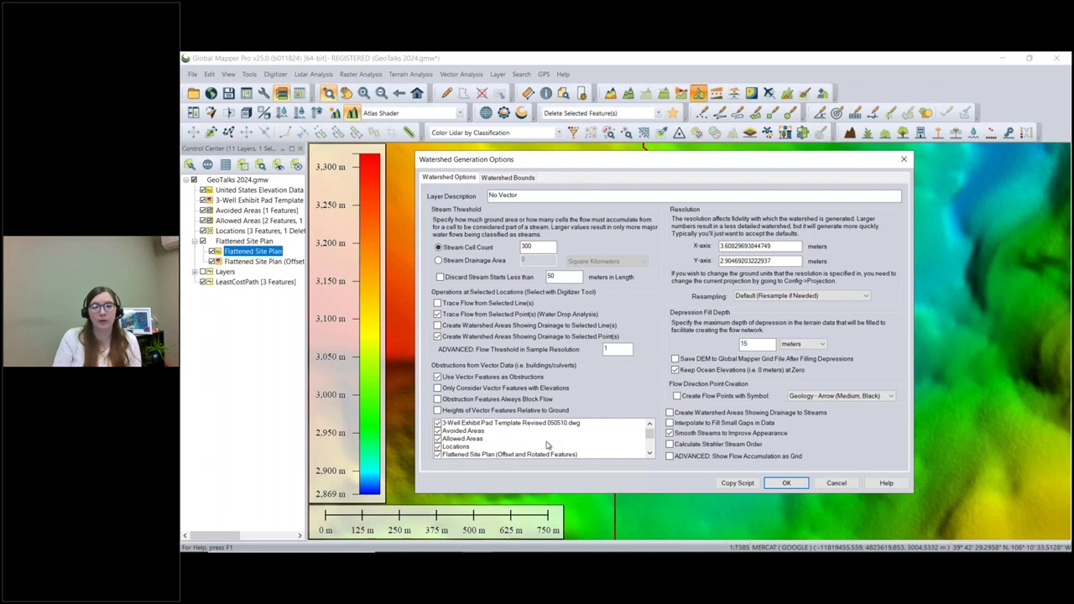
pyautogui.doubleClick(493, 195)
pyautogui.press('BackSpace')
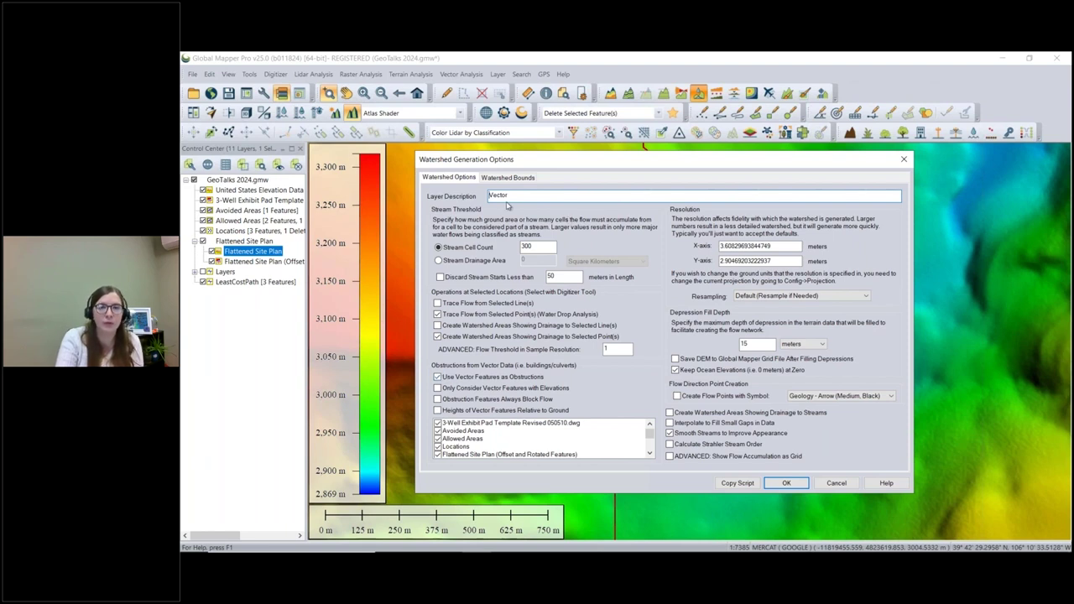
pyautogui.click(512, 178)
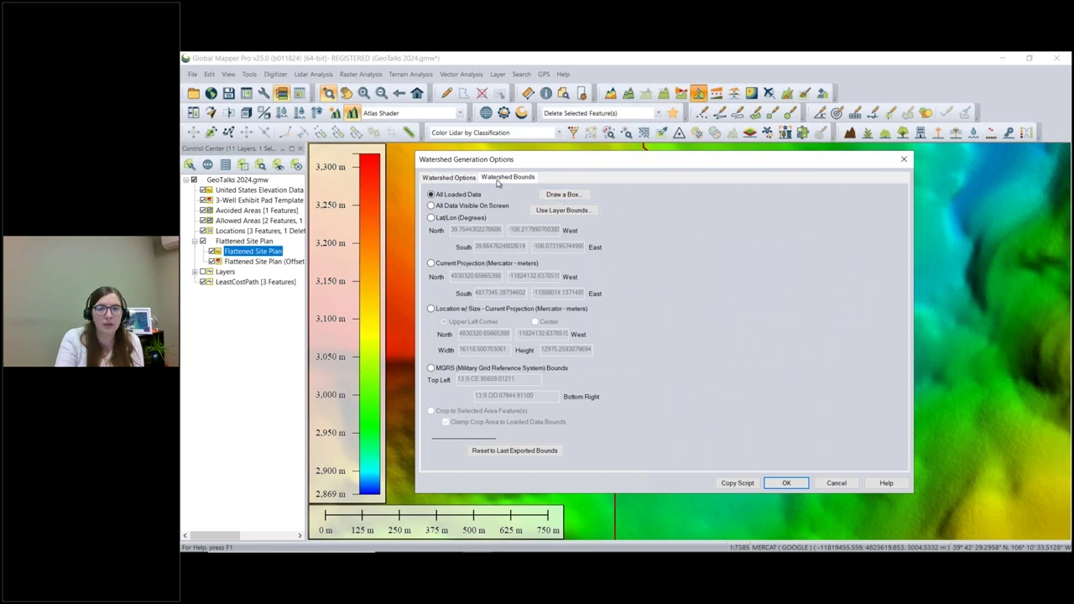
# Limit the watershed to a box drawn around the southern path and run it, creating the 277-feature Vector layer
pyautogui.click(557, 196)
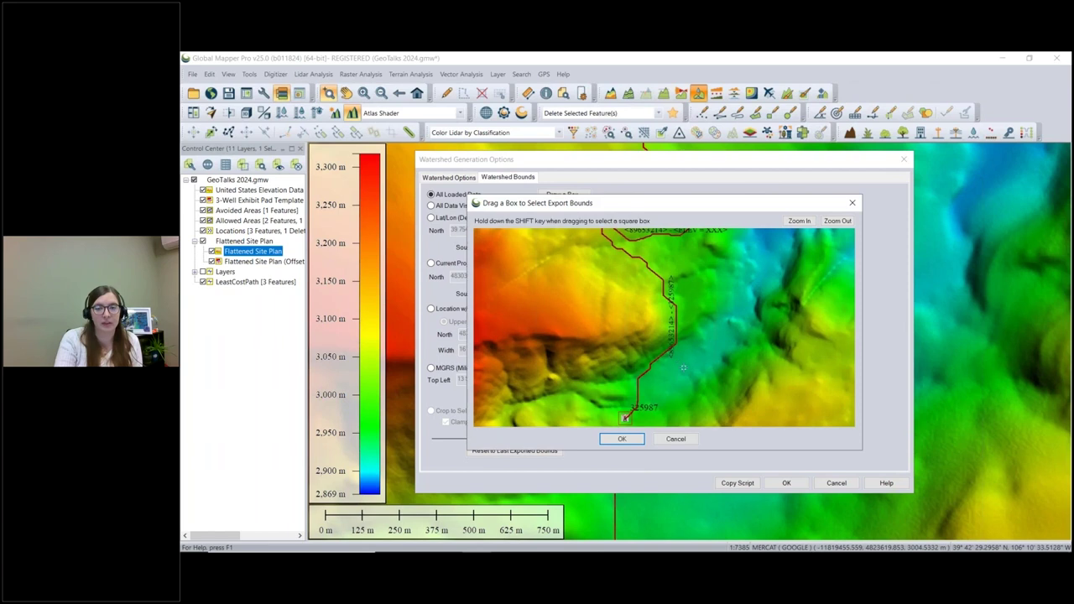
pyautogui.moveTo(697, 378); pyautogui.dragTo(599, 307)
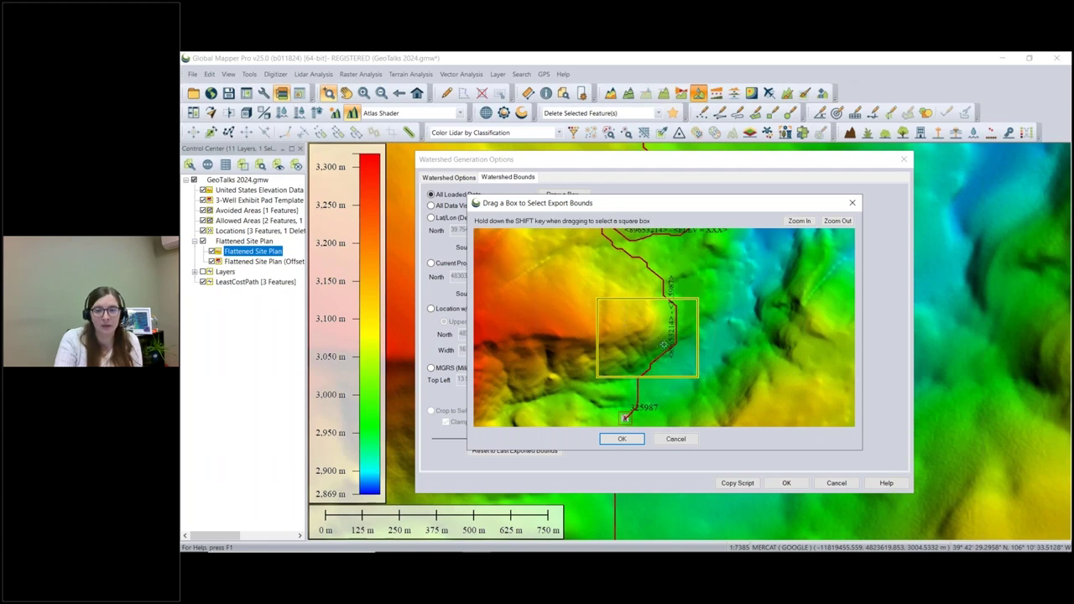
pyautogui.click(622, 438)
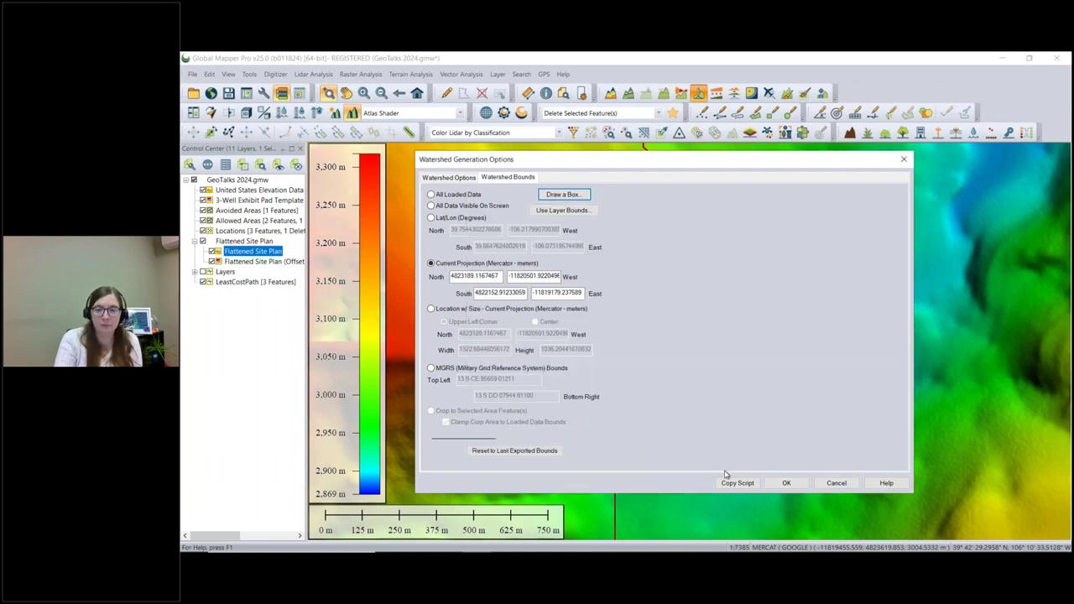
pyautogui.click(785, 482)
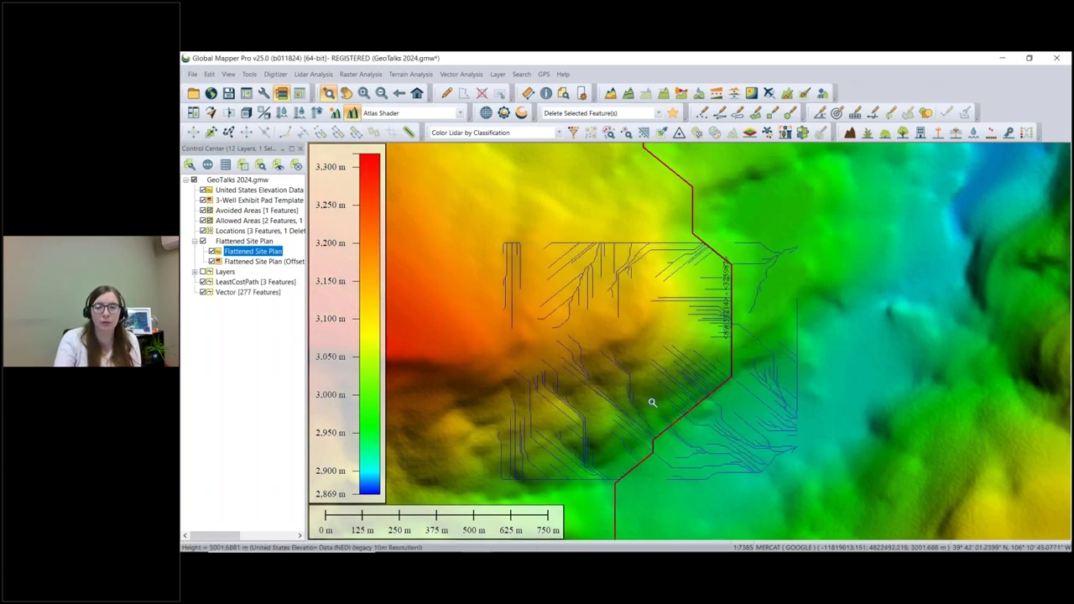
# Rename the new watershed output layer to 'No Vector'
pyautogui.click(698, 92)
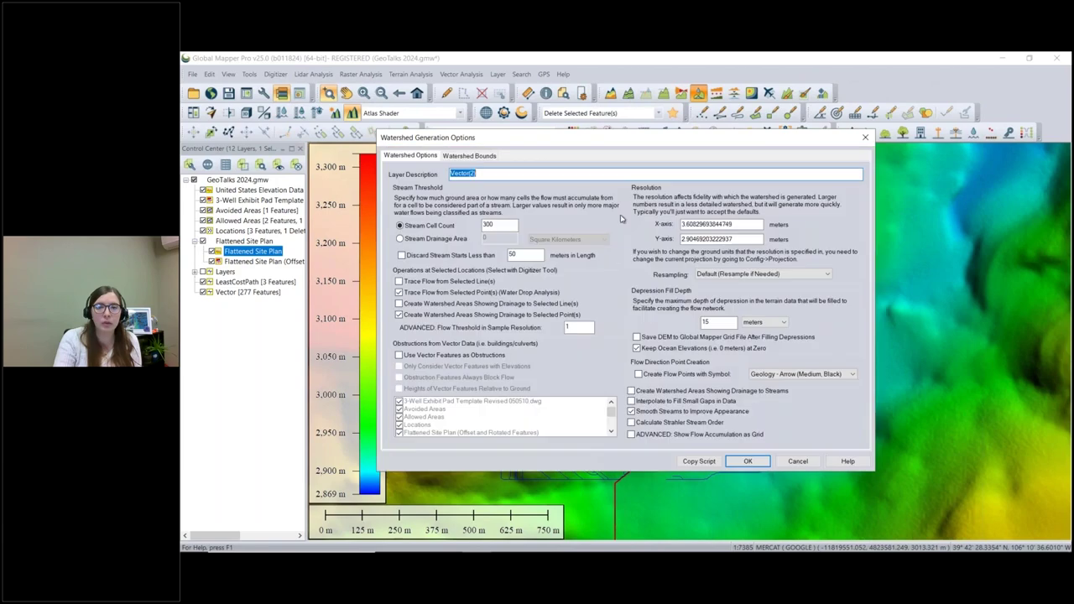
pyautogui.click(479, 174)
pyautogui.press('BackSpace')
pyautogui.press('BackSpace')
pyautogui.press('BackSpace')
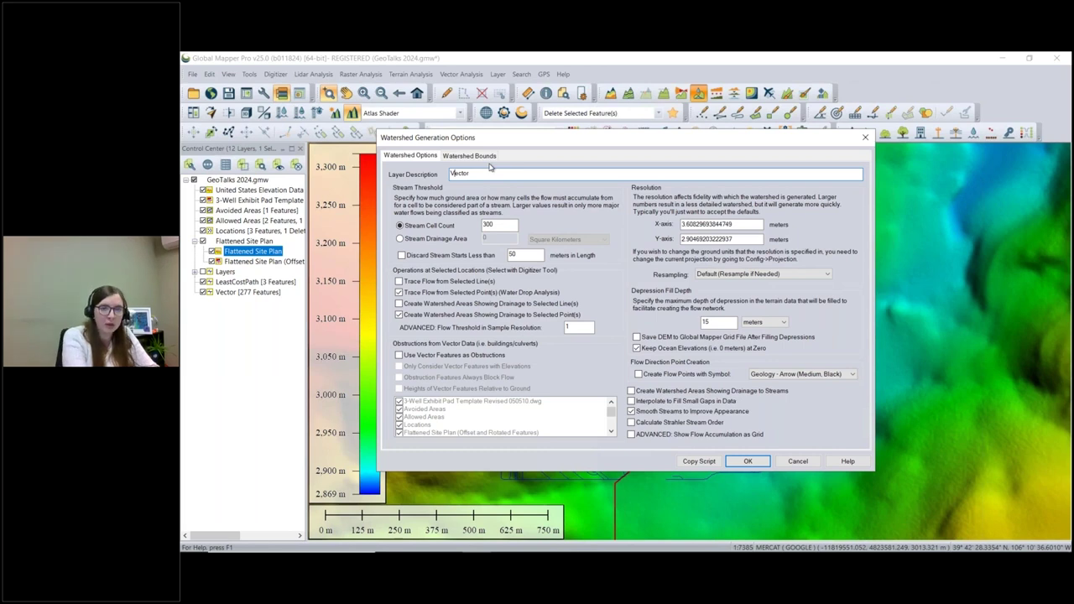
pyautogui.write('No')
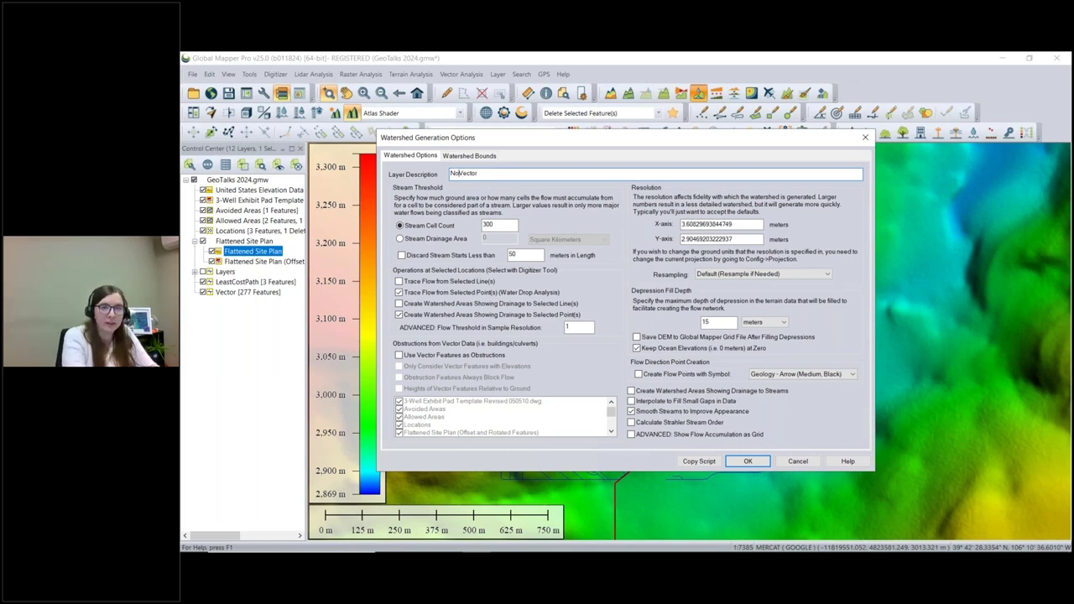
# Bound the watershed with a box around the same path area and run it without obstructions
pyautogui.click(468, 155)
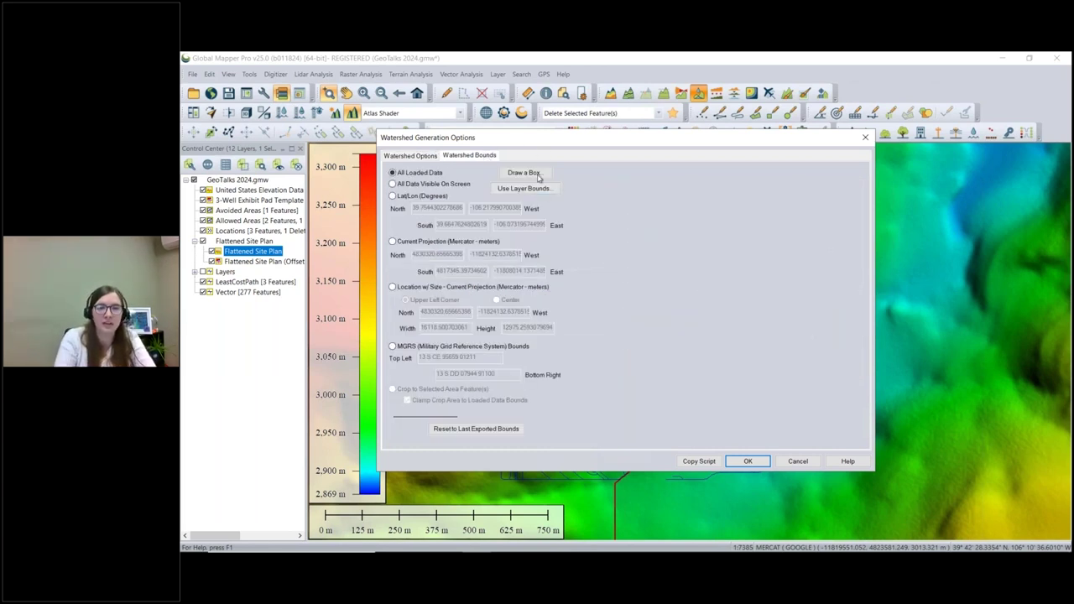
pyautogui.click(524, 173)
pyautogui.moveTo(679, 372); pyautogui.dragTo(523, 254)
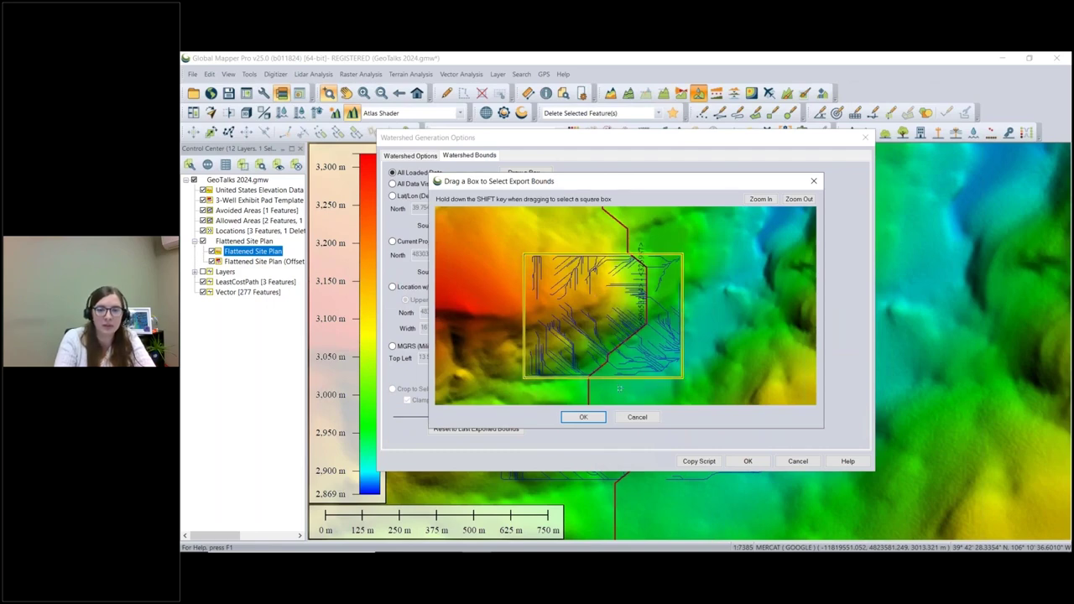
pyautogui.click(583, 417)
pyautogui.click(748, 462)
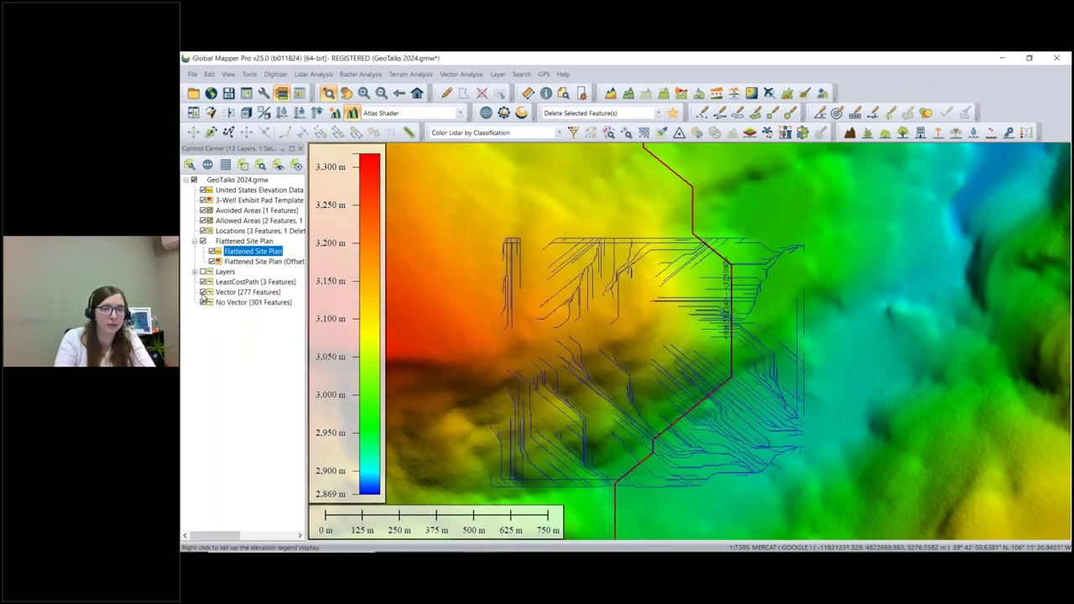
# Hide the Vector stream layer and zoom in on the path to see the No Vector streams
pyautogui.click(203, 292)
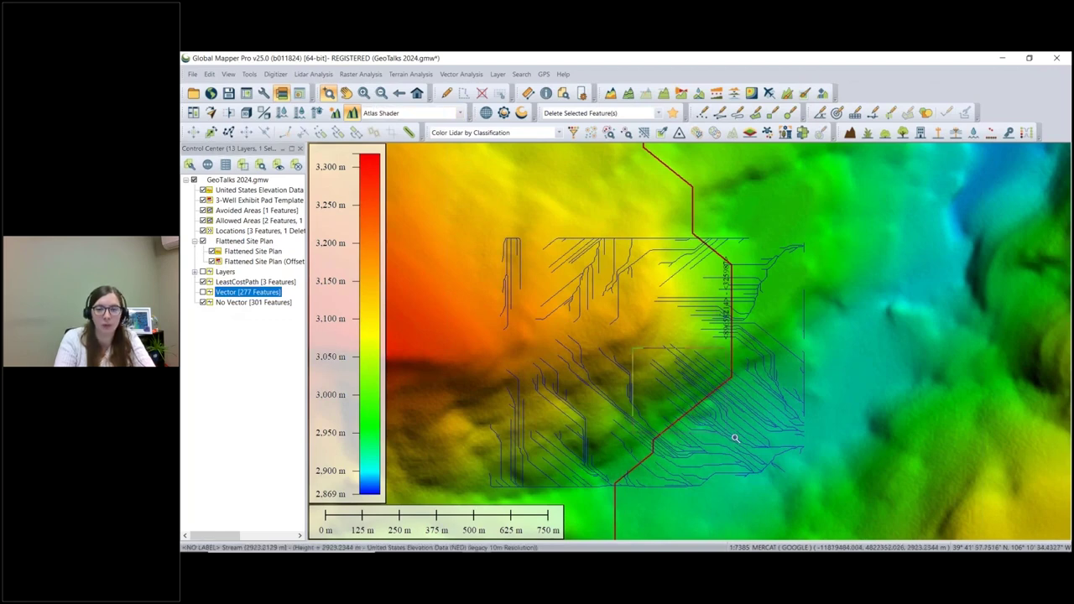
pyautogui.scroll(3, 735, 437)
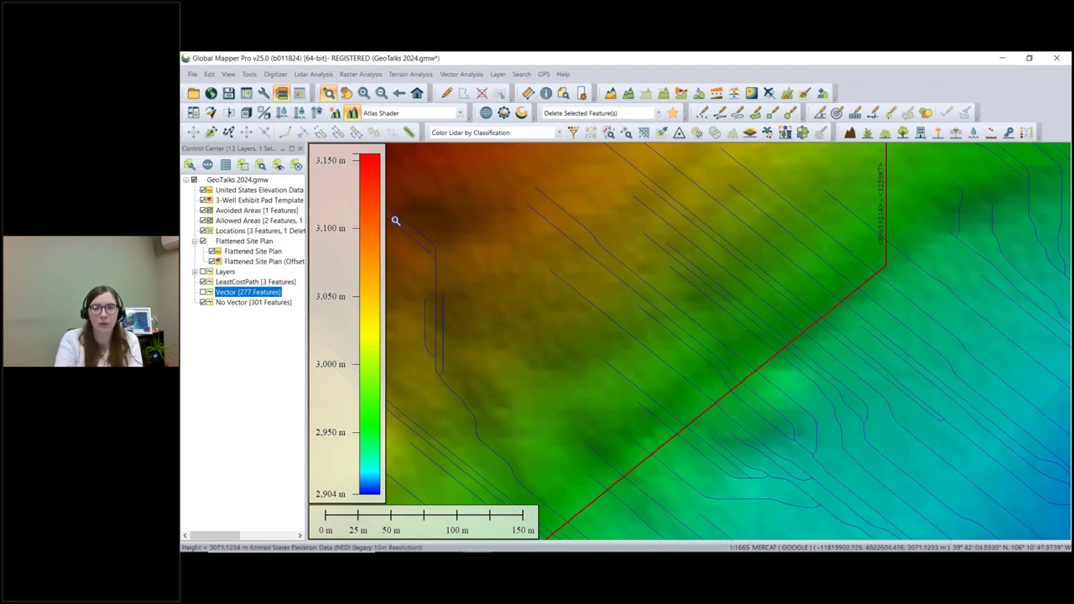
# Set the elevation layer's translucency to 65.6% and apply it
pyautogui.click(241, 195)
pyautogui.doubleClick(241, 191)
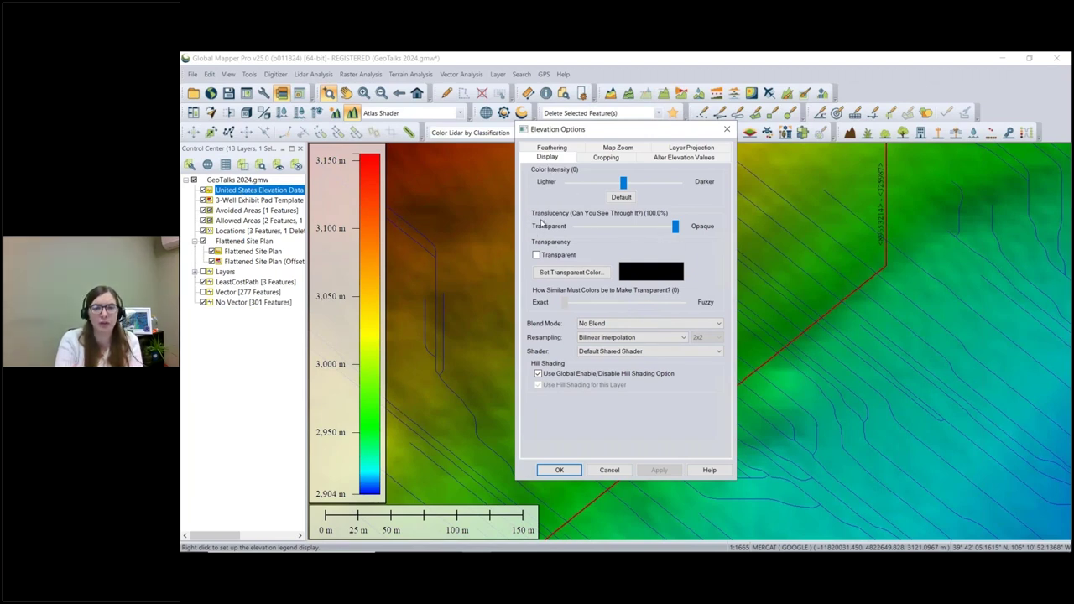
pyautogui.moveTo(675, 226); pyautogui.dragTo(641, 228)
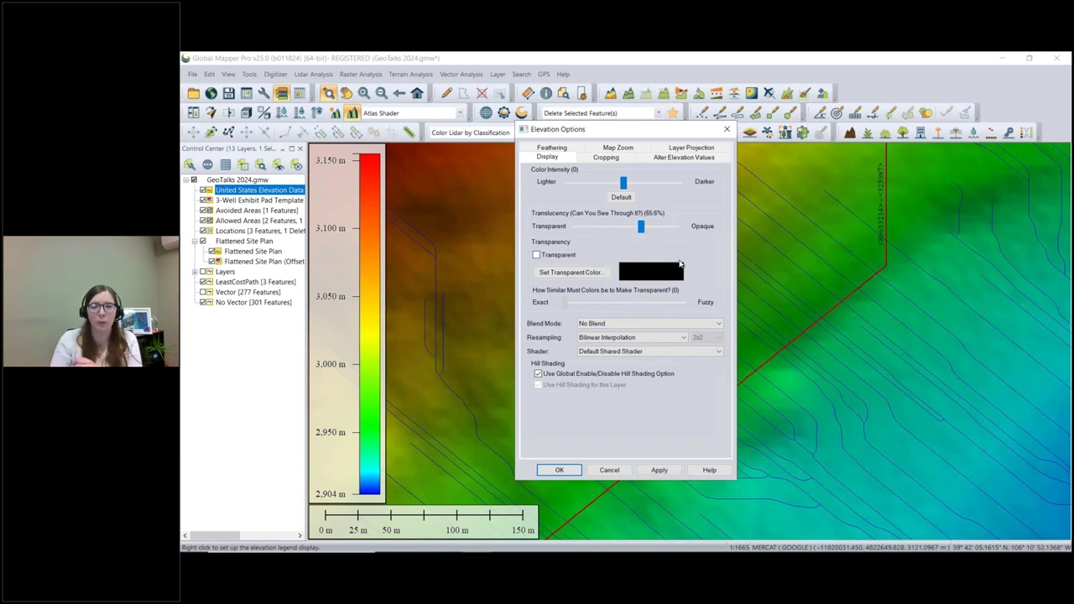
pyautogui.click(659, 470)
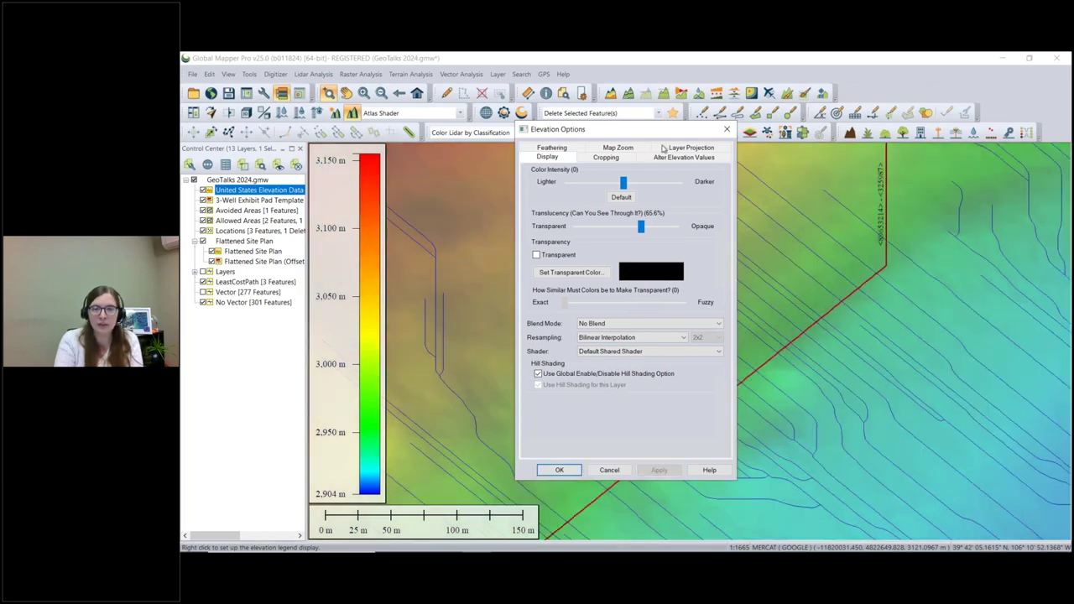
pyautogui.click(726, 129)
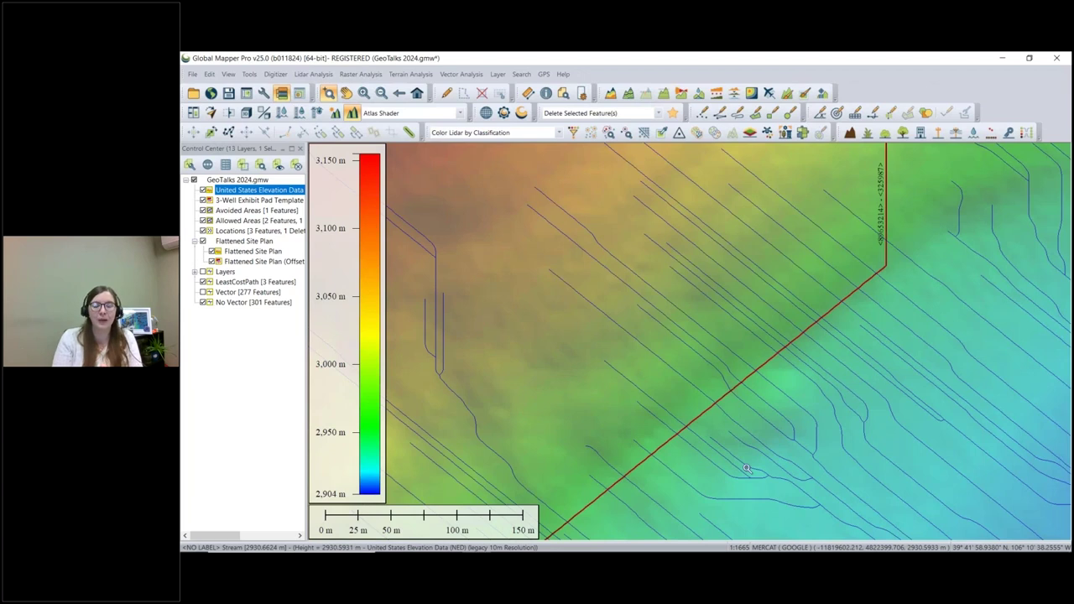
# Show the Vector streams instead of No Vector and start Terrain Painting on the elevation layer
pyautogui.click(206, 292)
pyautogui.click(205, 303)
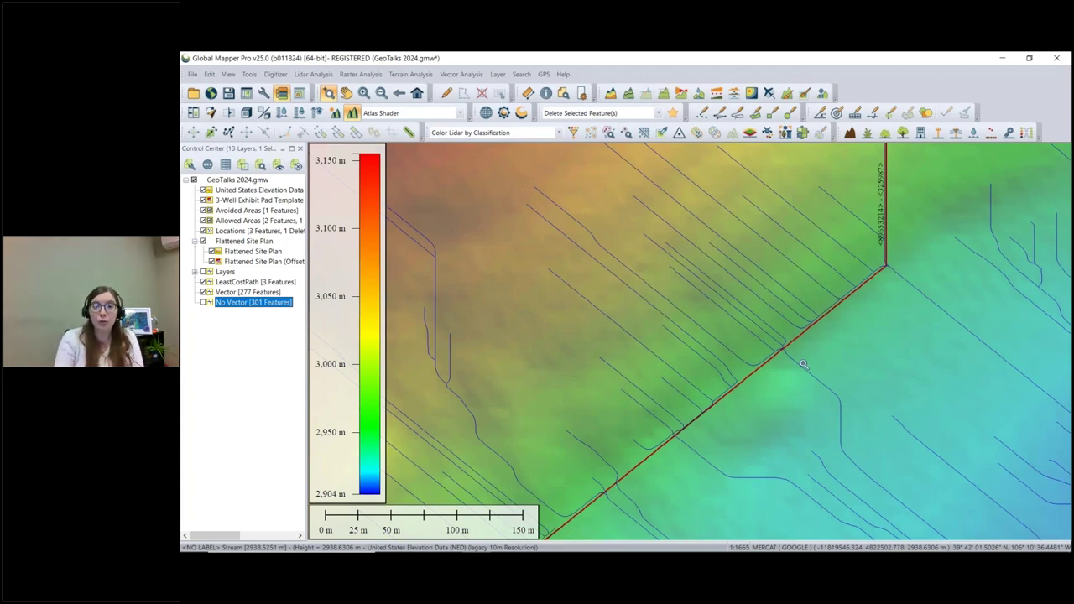
pyautogui.click(788, 94)
pyautogui.click(599, 351)
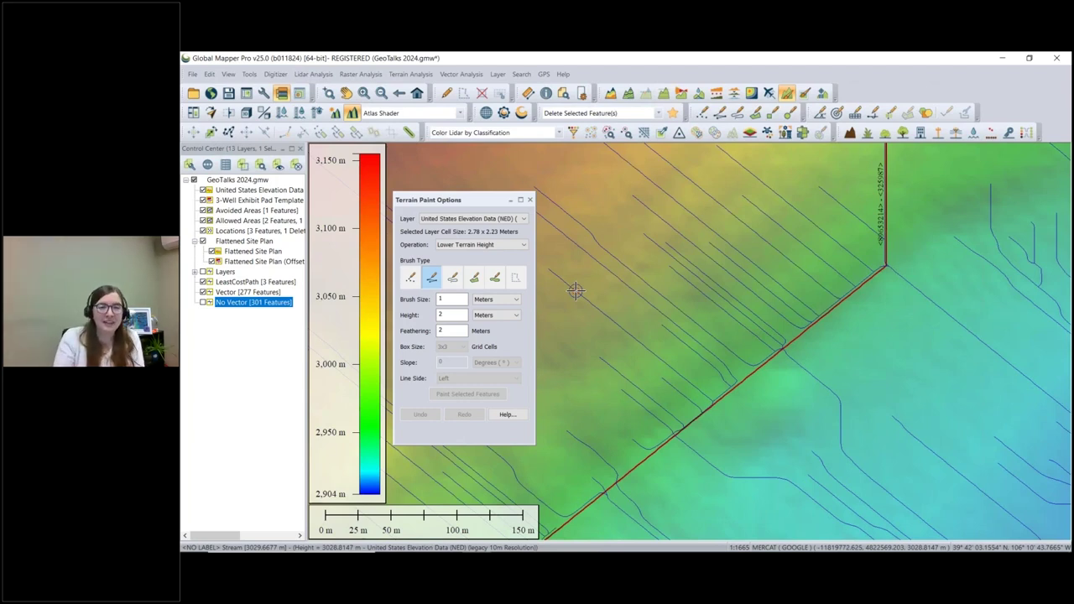
# Zoom in on the road and list the available Terrain Paint operations
pyautogui.scroll(1, 576, 292)
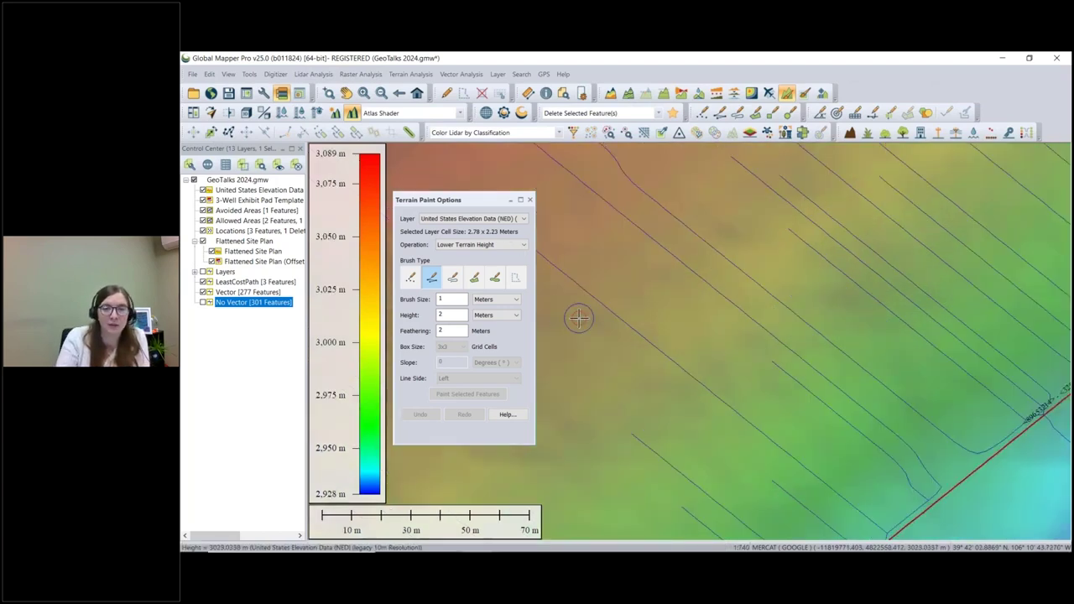
pyautogui.scroll(1, 587, 323)
pyautogui.click(508, 245)
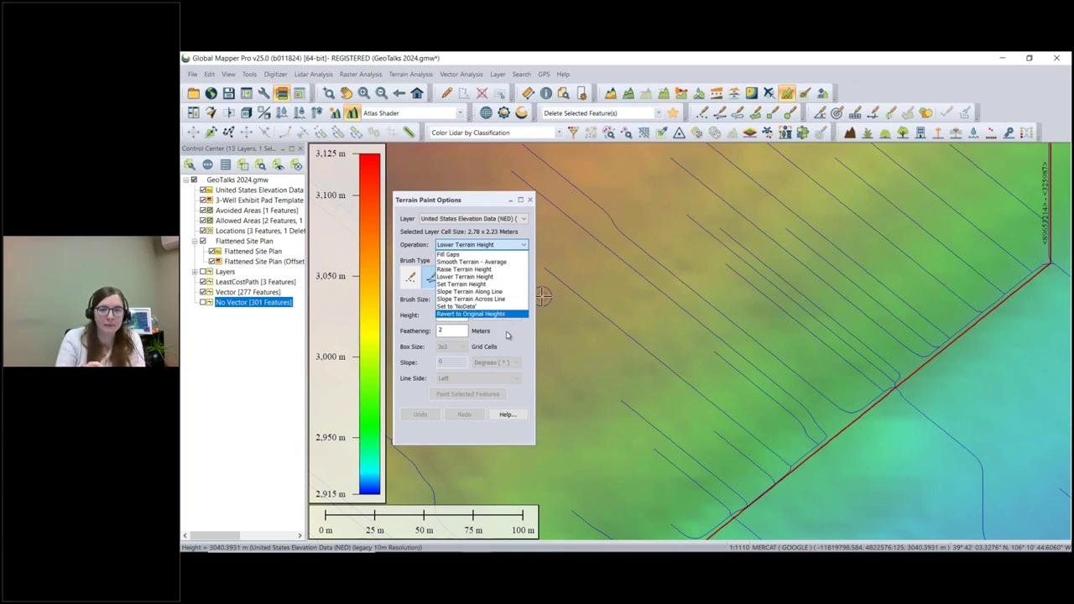
# Close the Operation list, keeping Lower Terrain Height as the operation
pyautogui.click(510, 335)
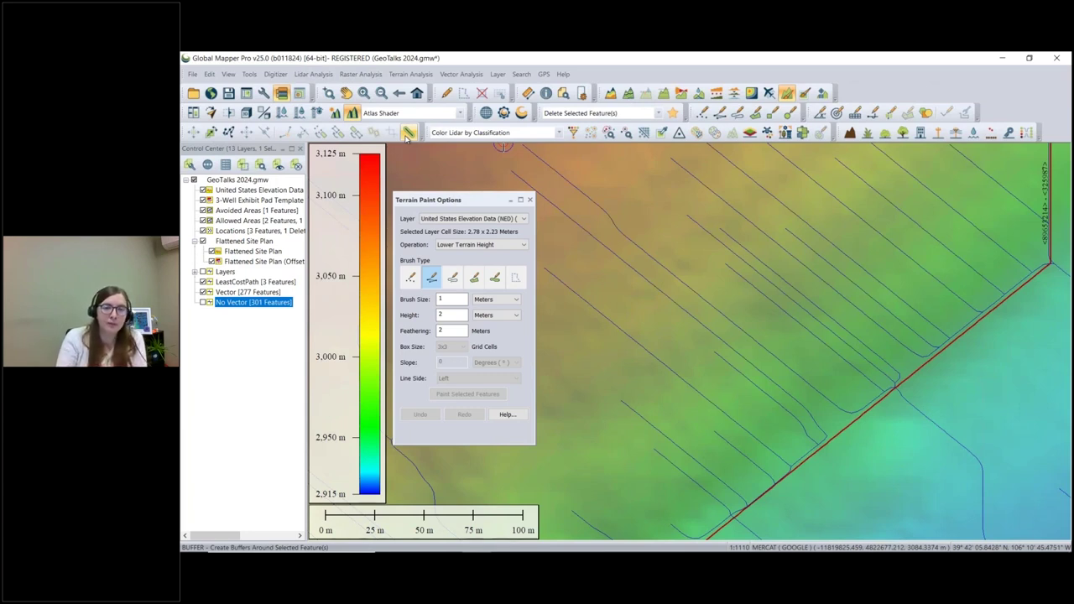
pyautogui.doubleClick(453, 315)
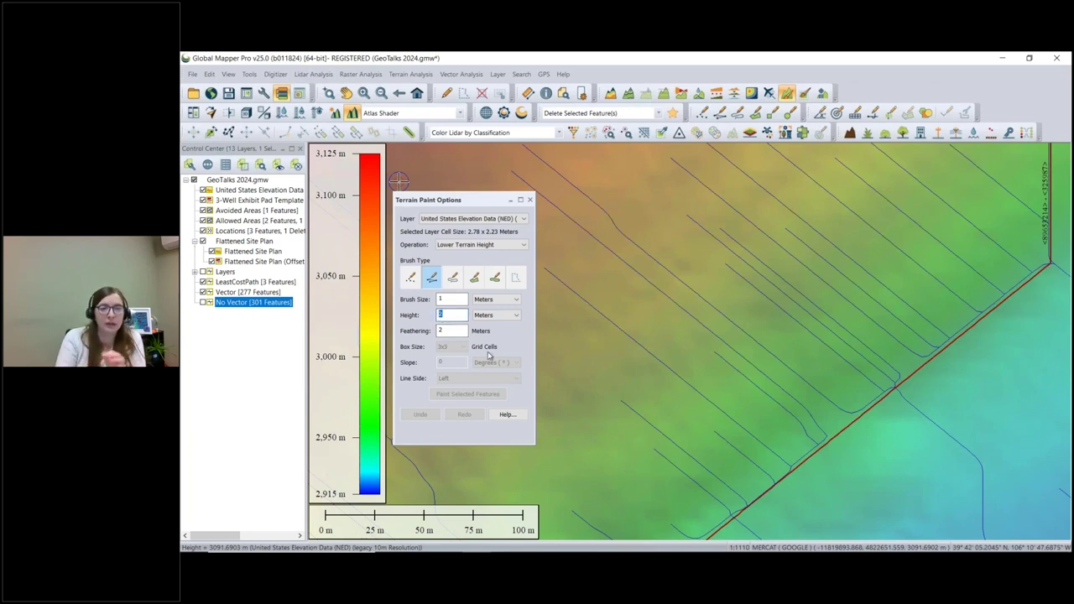
pyautogui.moveTo(449, 299); pyautogui.dragTo(436, 301)
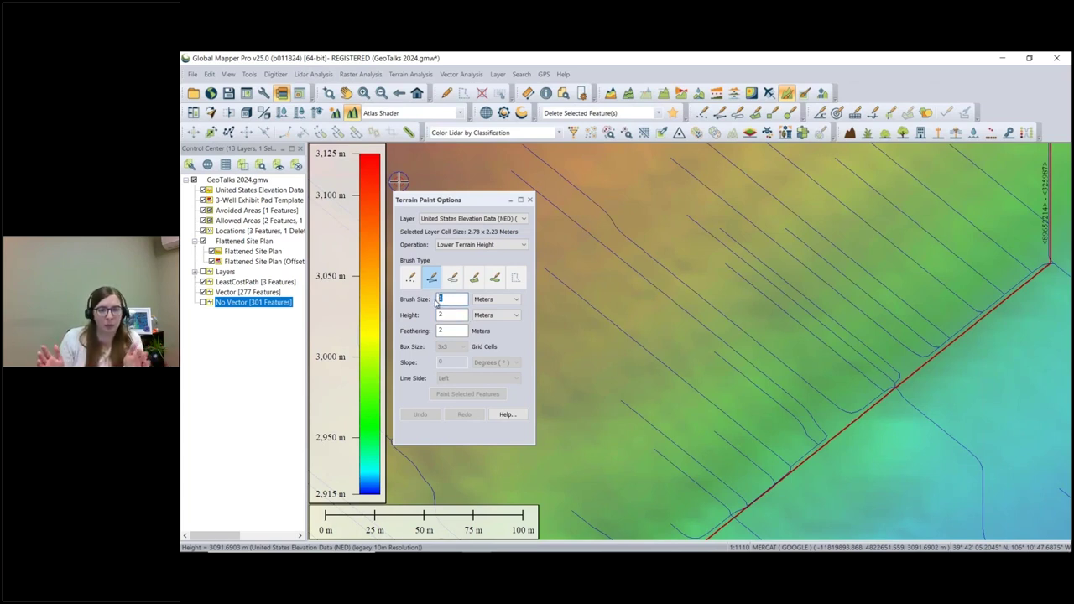
pyautogui.moveTo(457, 331); pyautogui.dragTo(438, 331)
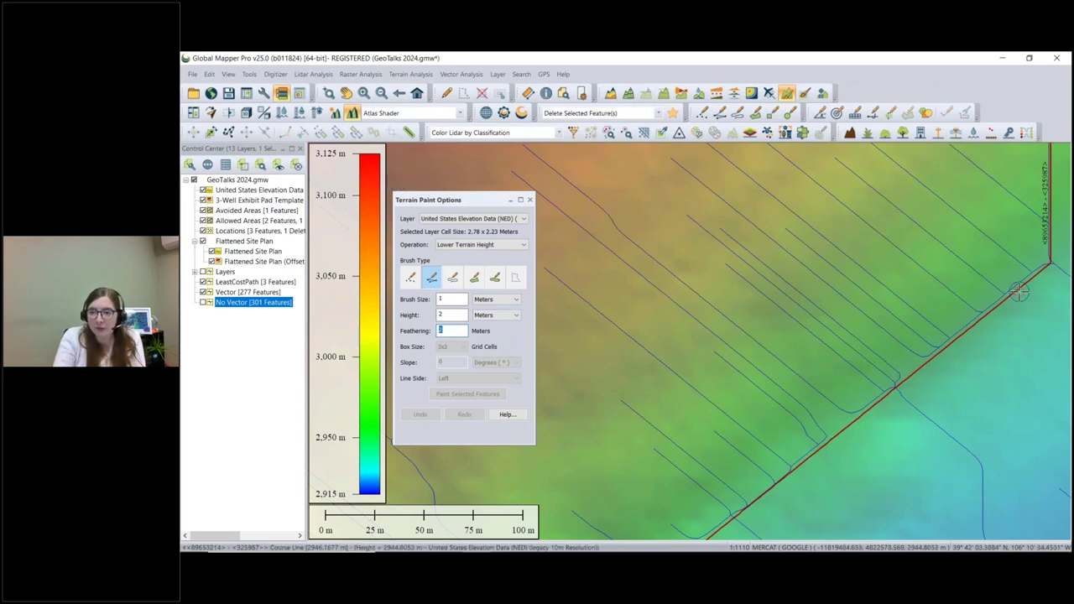
pyautogui.scroll(1, 1037, 260)
pyautogui.scroll(1, 1037, 260)
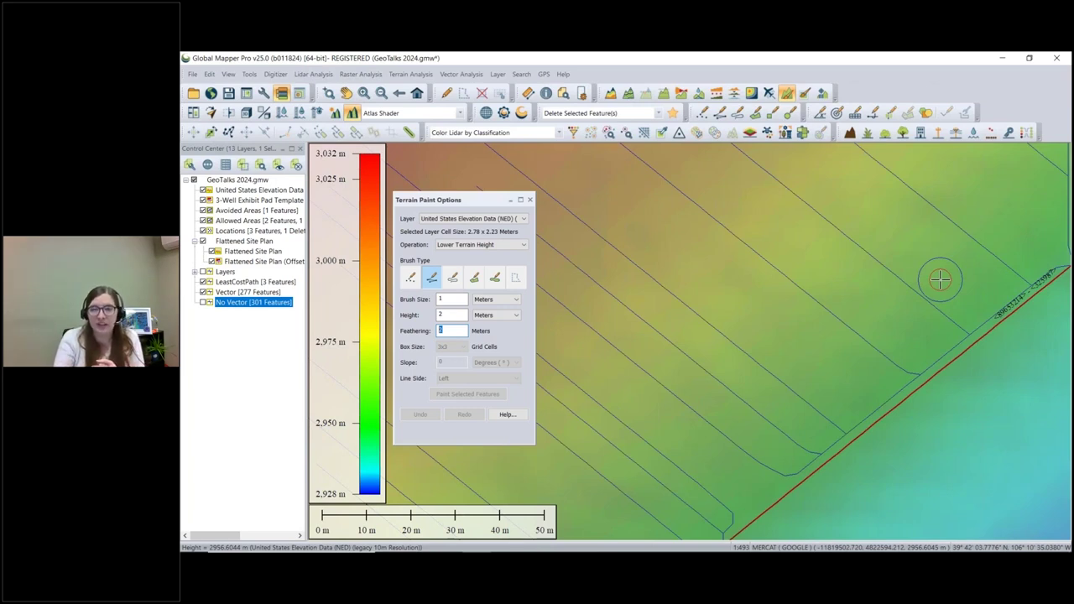
pyautogui.scroll(-1, 939, 278)
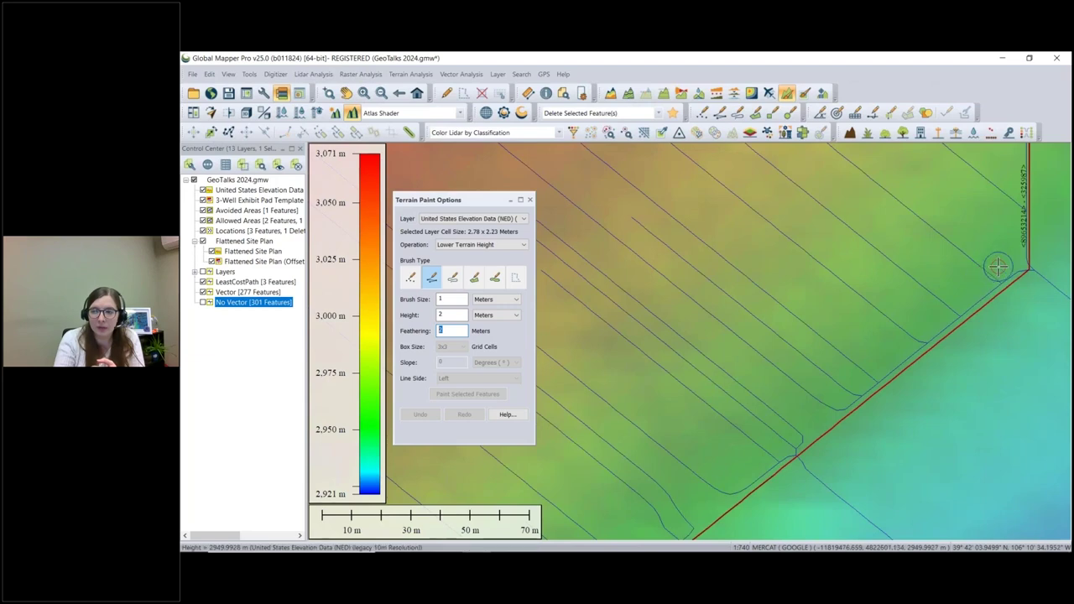
# Lower the terrain 2 m along the red road from its upper end to the bend
pyautogui.moveTo(1000, 265)
pyautogui.mouseDown()
pyautogui.moveTo(666, 439)
pyautogui.moveTo(643, 497)
pyautogui.moveTo(822, 352)
pyautogui.moveTo(772, 450)
pyautogui.moveTo(719, 476)
pyautogui.mouseUp()
pyautogui.scroll(-1, 643, 497)
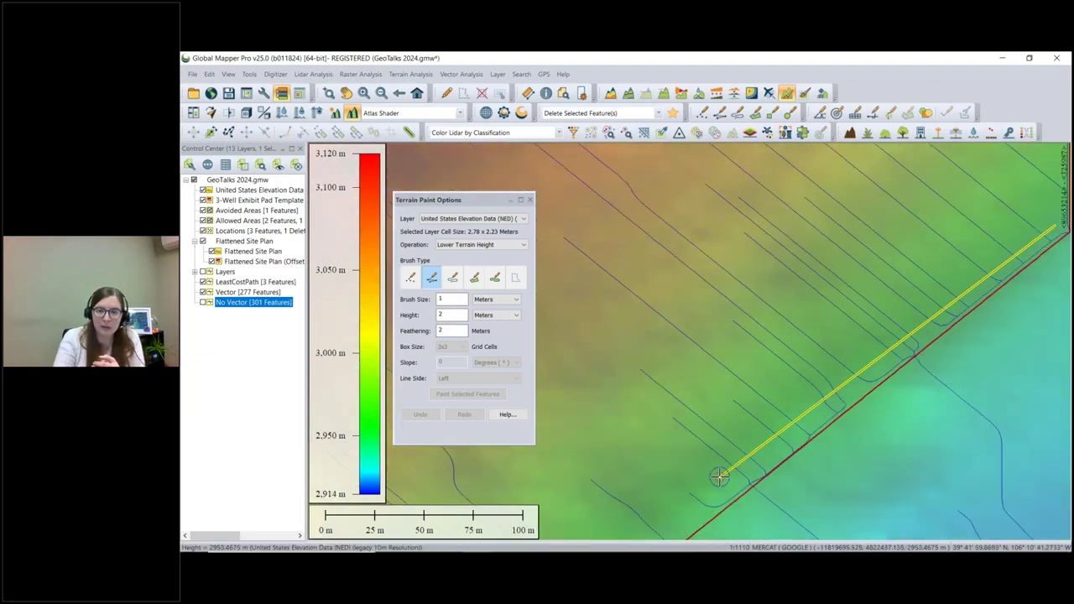
pyautogui.scroll(-1, 649, 411)
pyautogui.moveTo(743, 431); pyautogui.dragTo(776, 445)
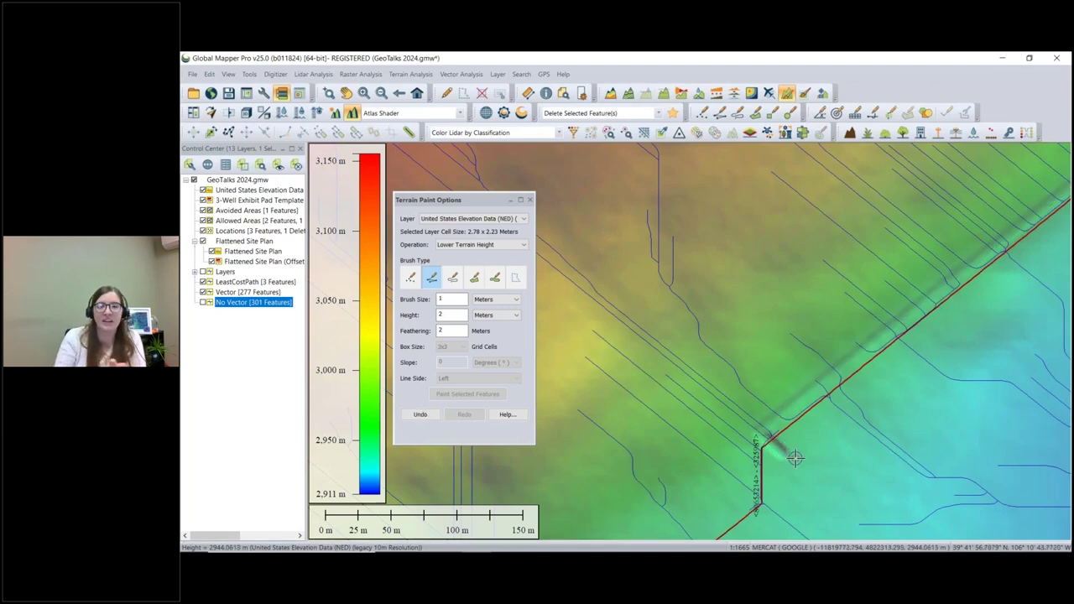
pyautogui.scroll(3, 794, 455)
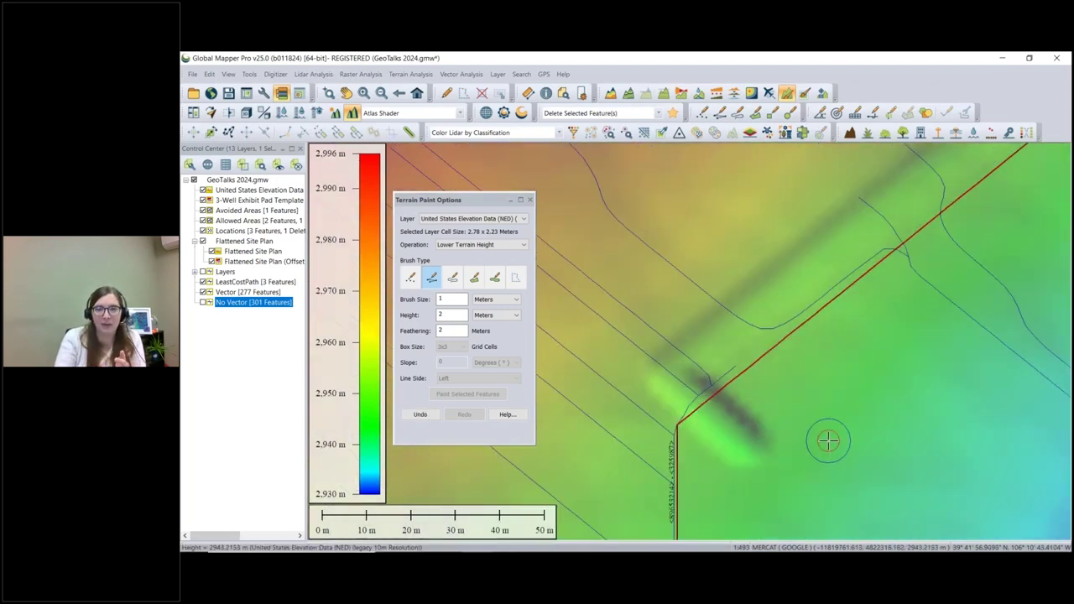
pyautogui.click(663, 94)
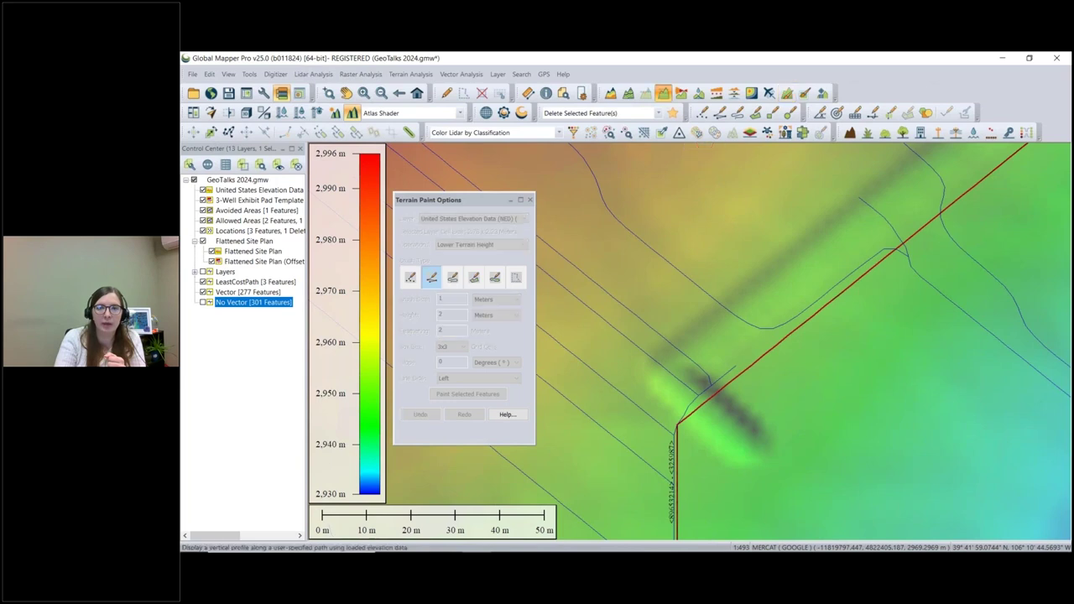
pyautogui.click(682, 227)
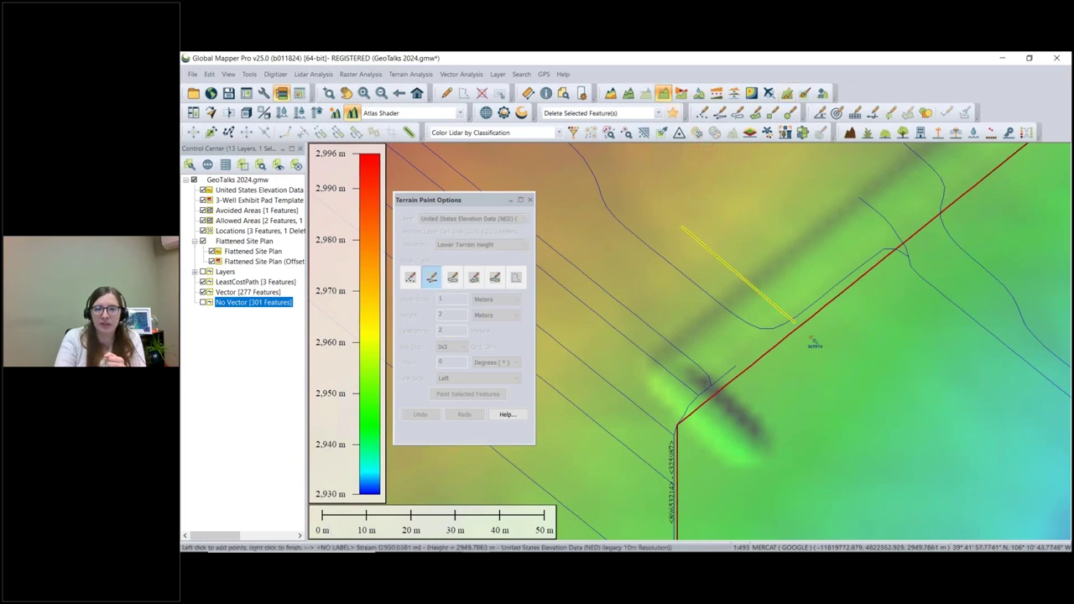
pyautogui.rightClick(819, 347)
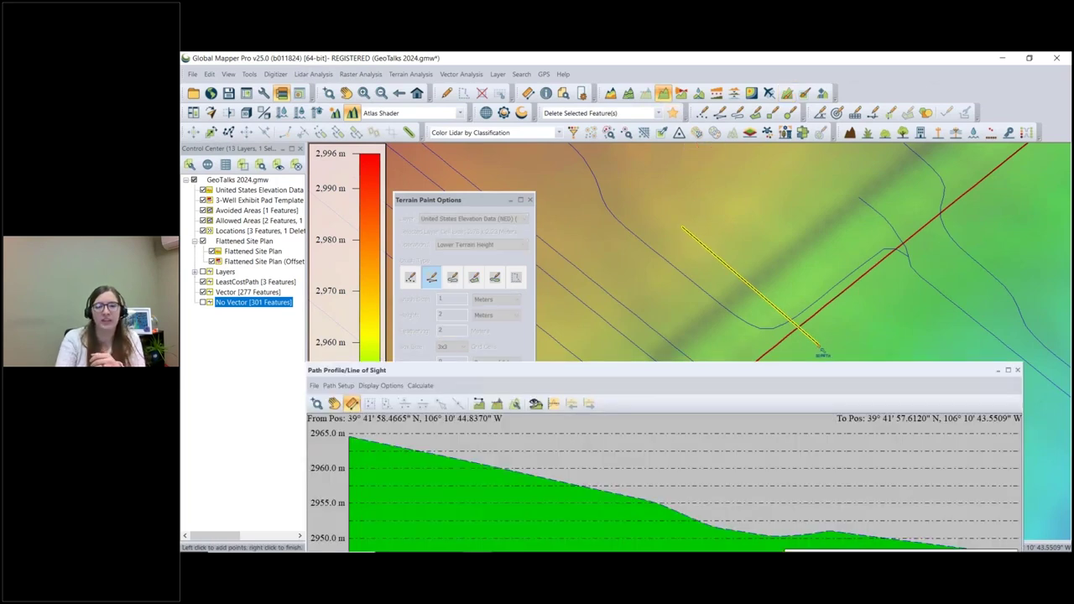
pyautogui.moveTo(800, 369); pyautogui.dragTo(805, 269)
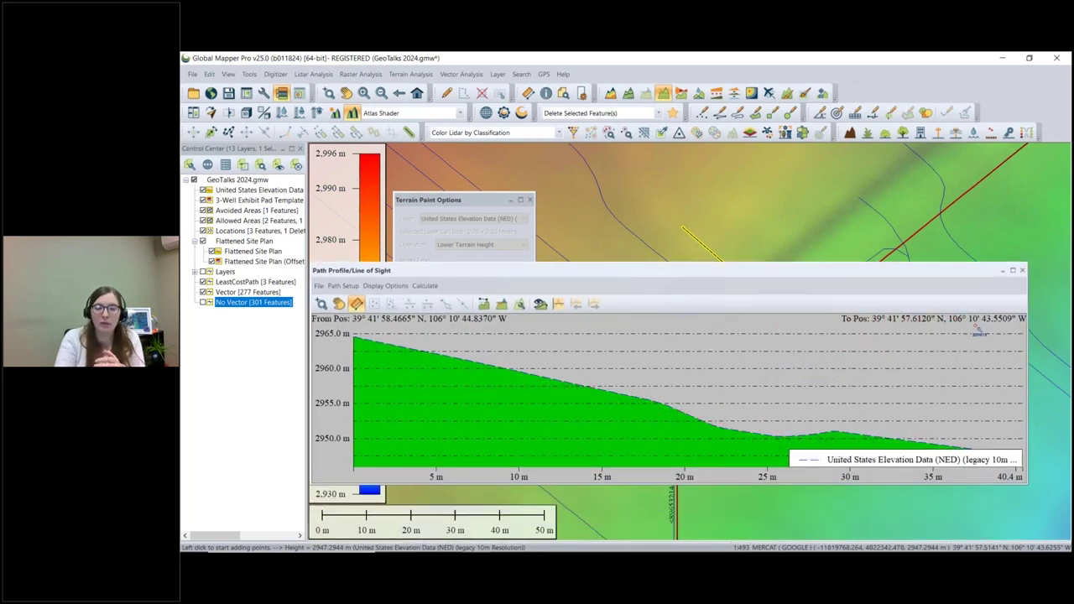
pyautogui.click(1023, 271)
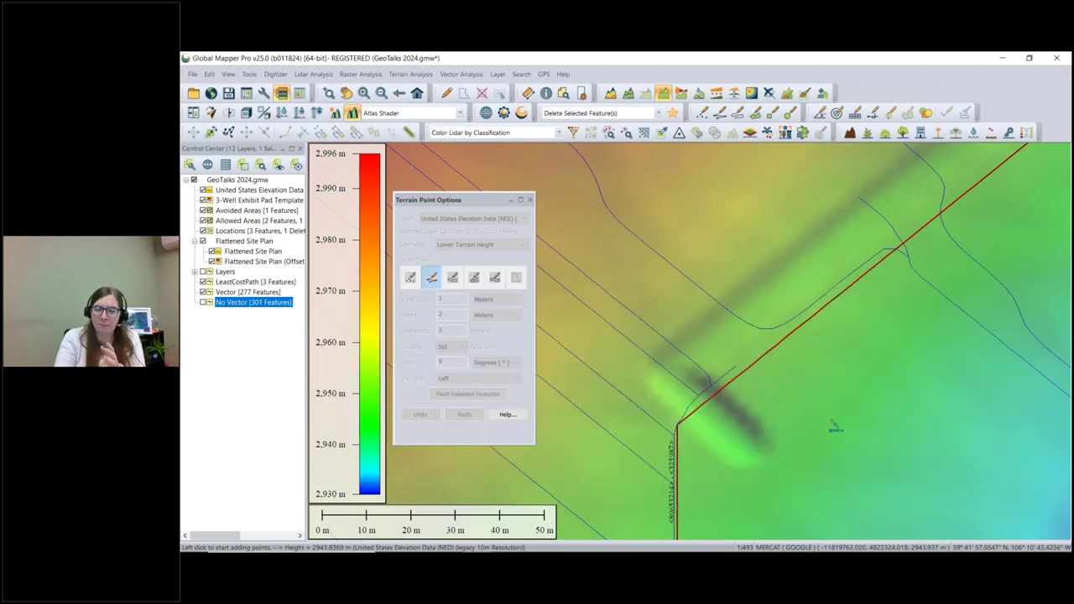
pyautogui.scroll(-2, 916, 369)
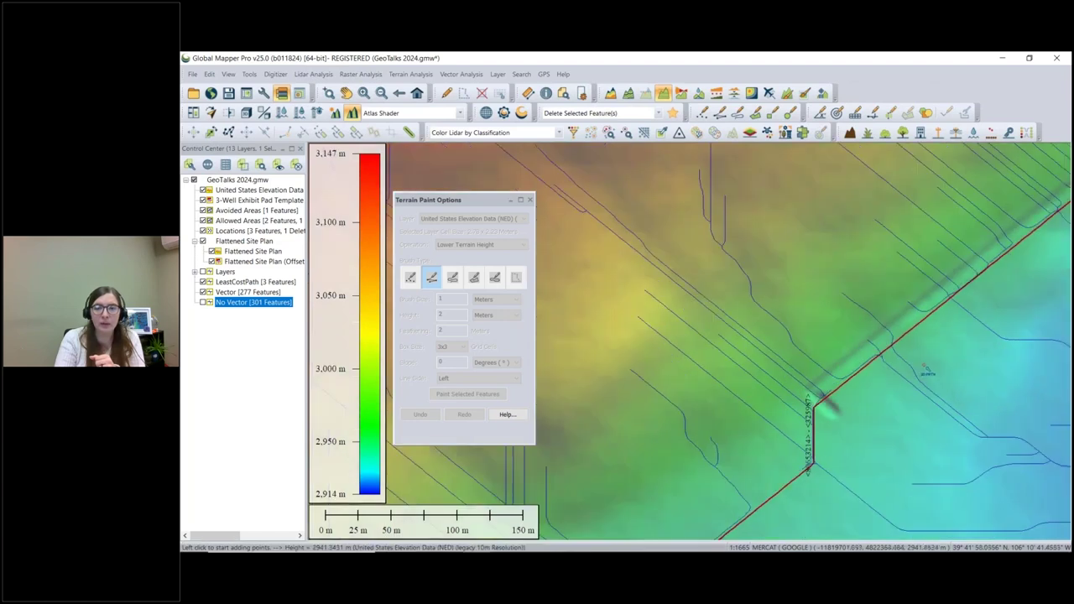
pyautogui.moveTo(916, 365); pyautogui.dragTo(853, 382)
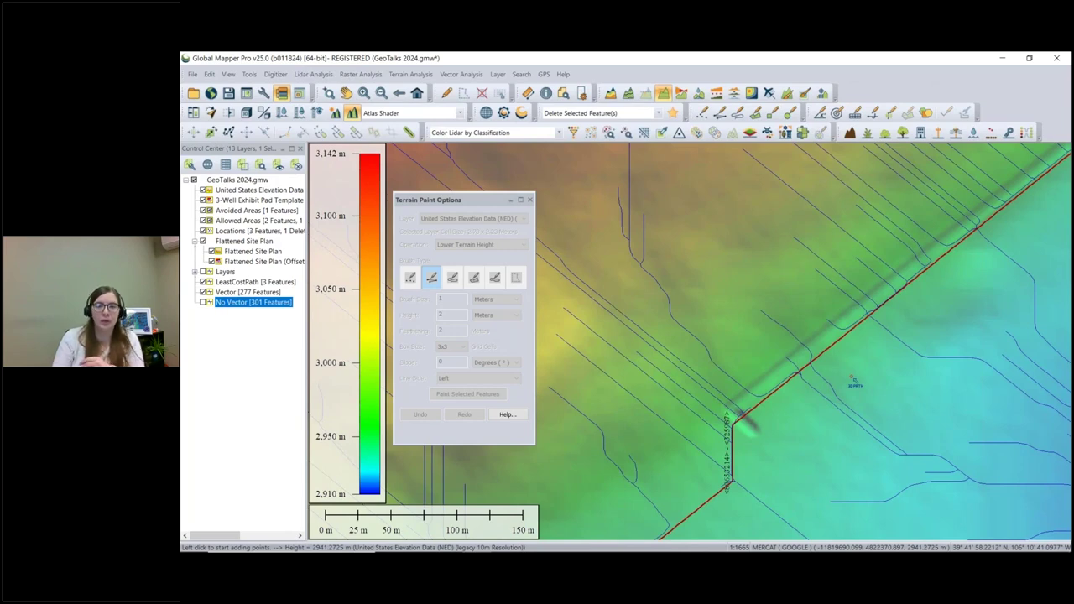
pyautogui.scroll(-2, 733, 415)
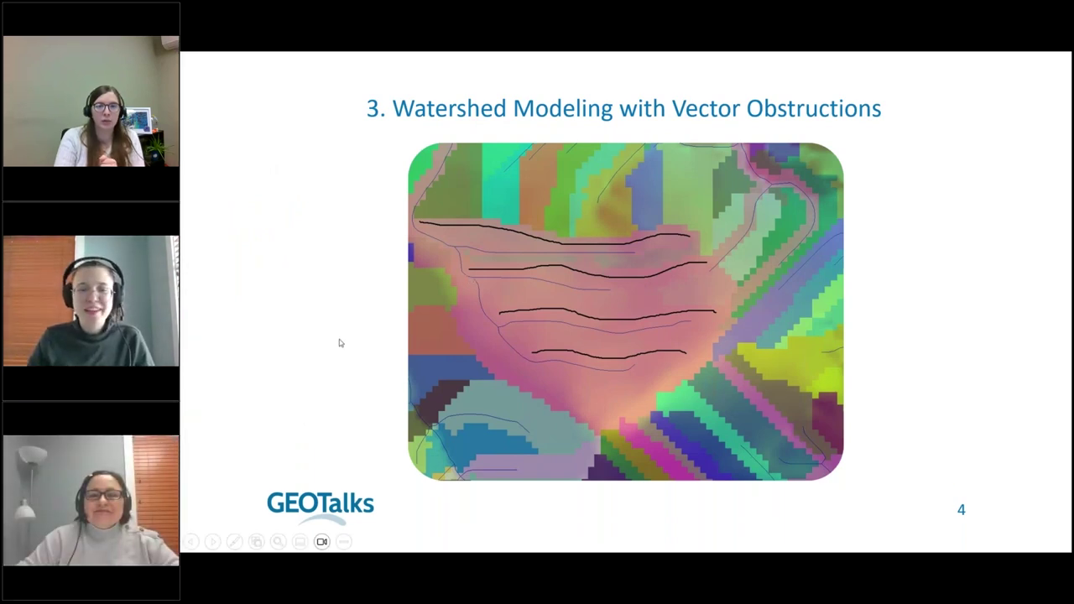
# Advance the slideshow from slide 4 to the slide 5 training website slide
pyautogui.click(339, 339)
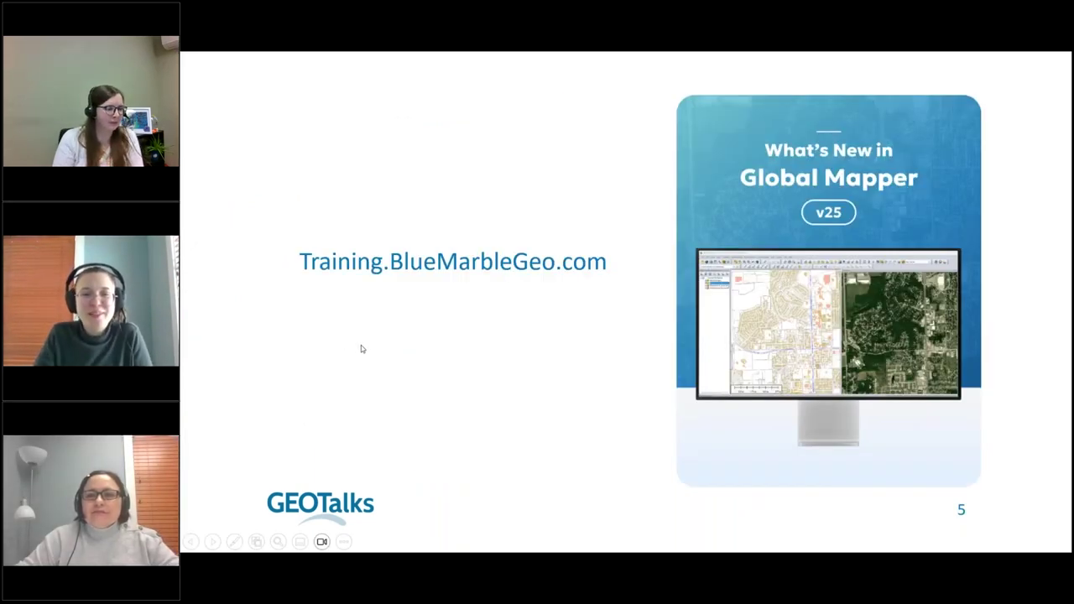